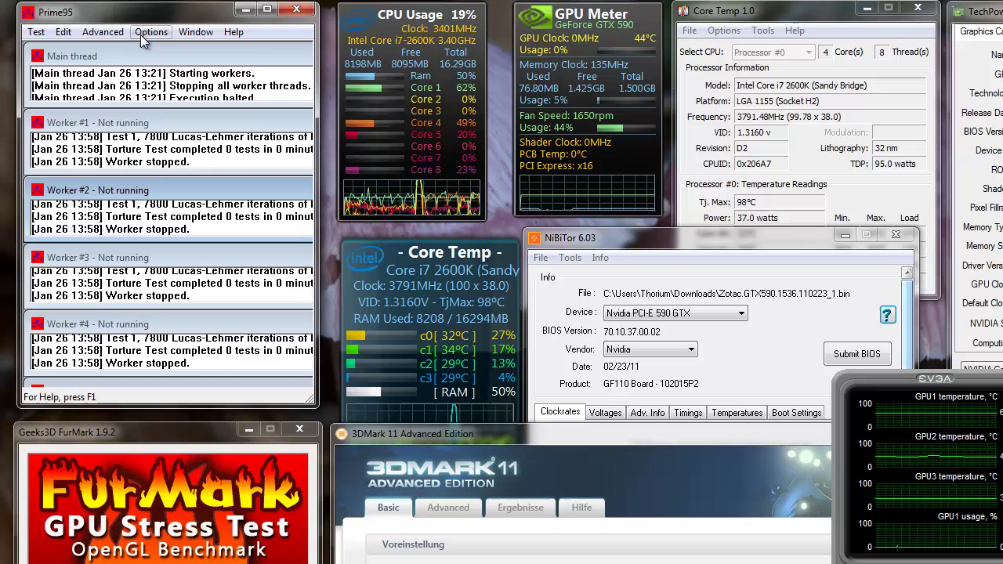
Start a Prime95 Blend torture test on 8 threads, loading every core to 100%
left_click(142, 36)
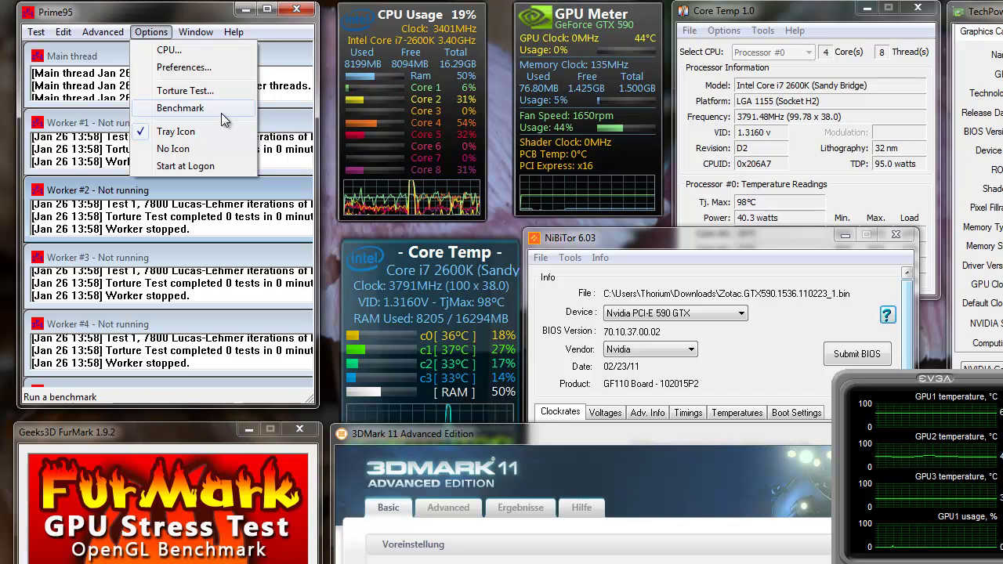
left_click(231, 92)
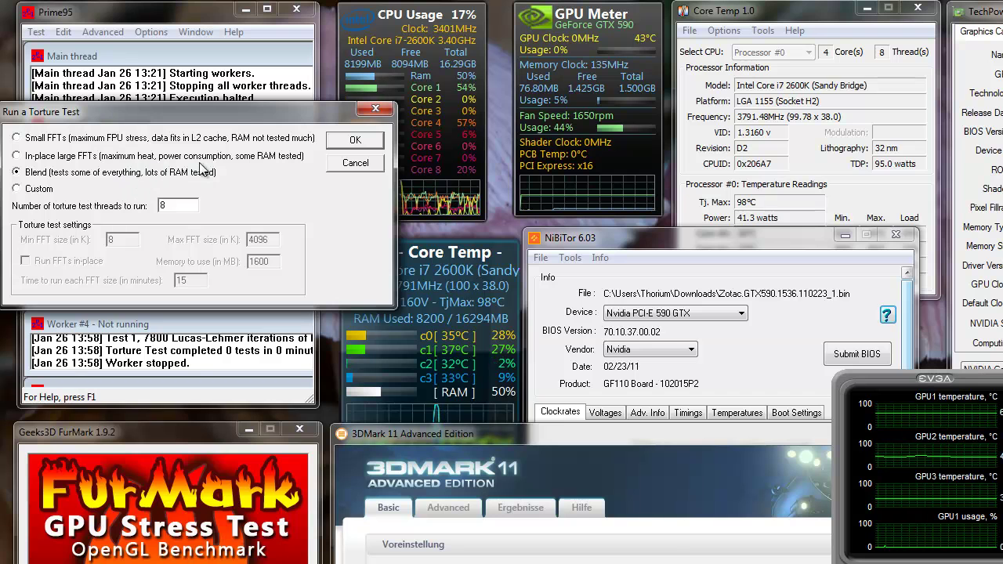
left_click(352, 142)
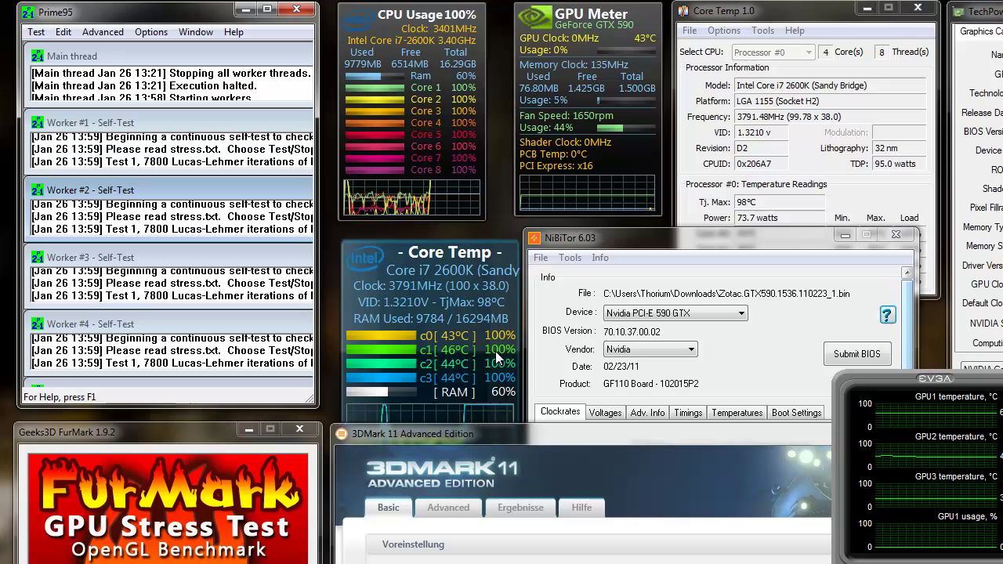
Stop every Prime95 torture-test worker, leaving 'Stop all workers' checked
left_click(37, 34)
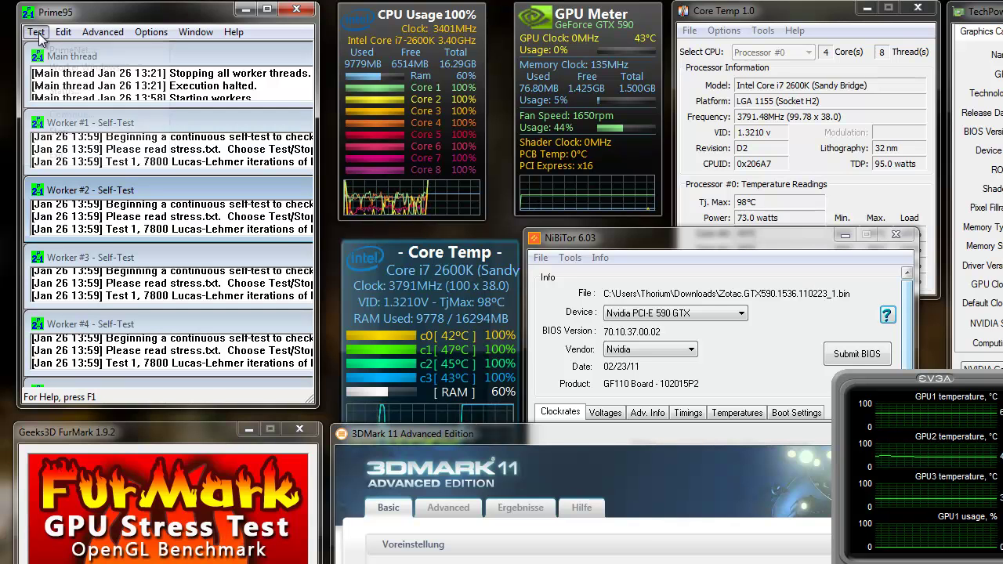
left_click(69, 132)
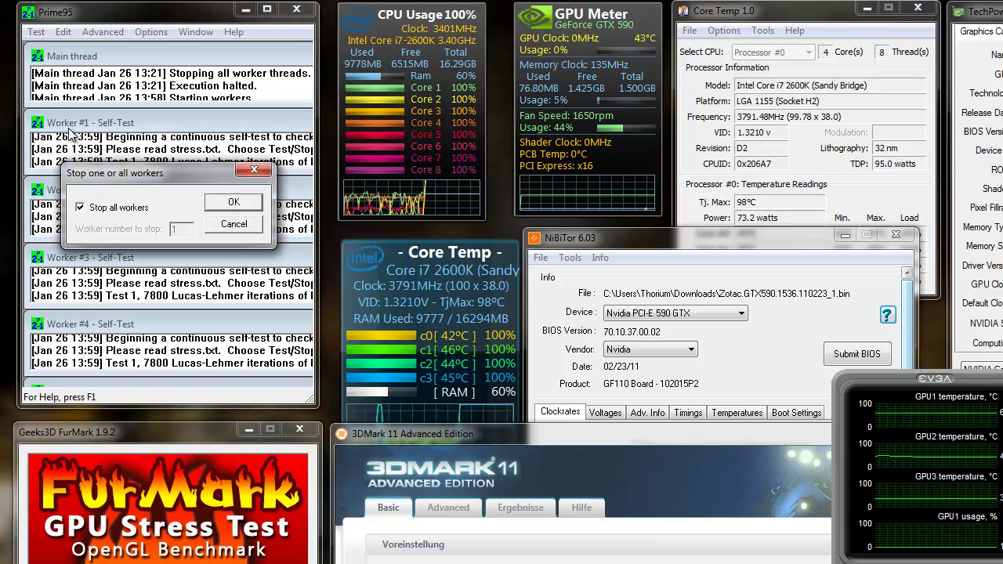
left_click(233, 204)
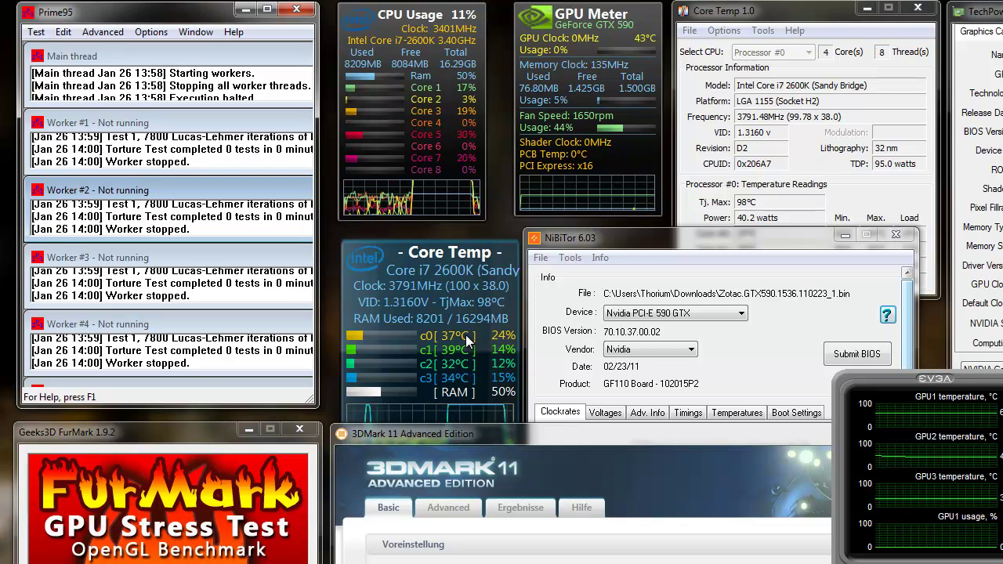
mouse_move(389, 140)
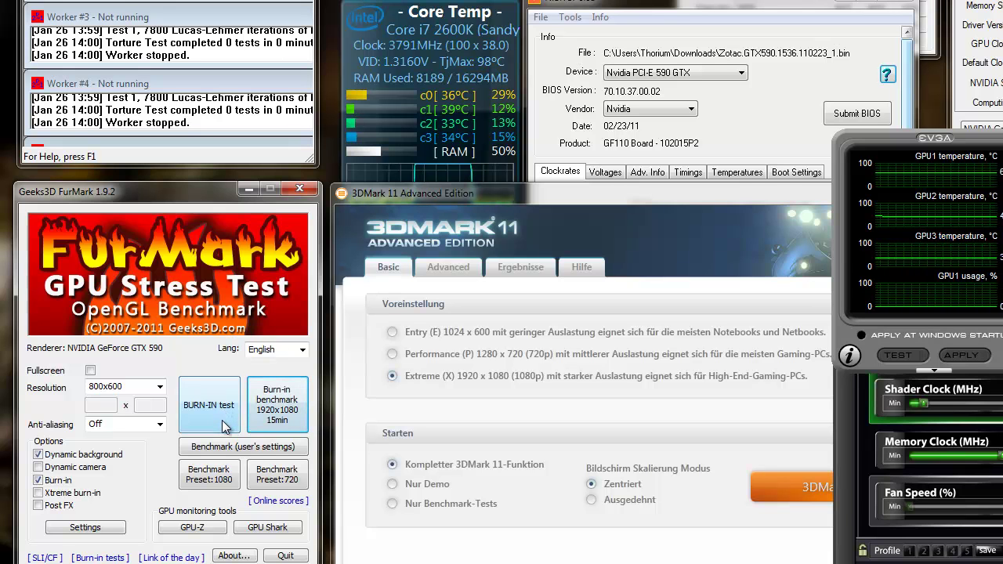
Run FurMark's 1920x1080 15-minute burn-in benchmark for about a minute, then stop it
left_click(276, 413)
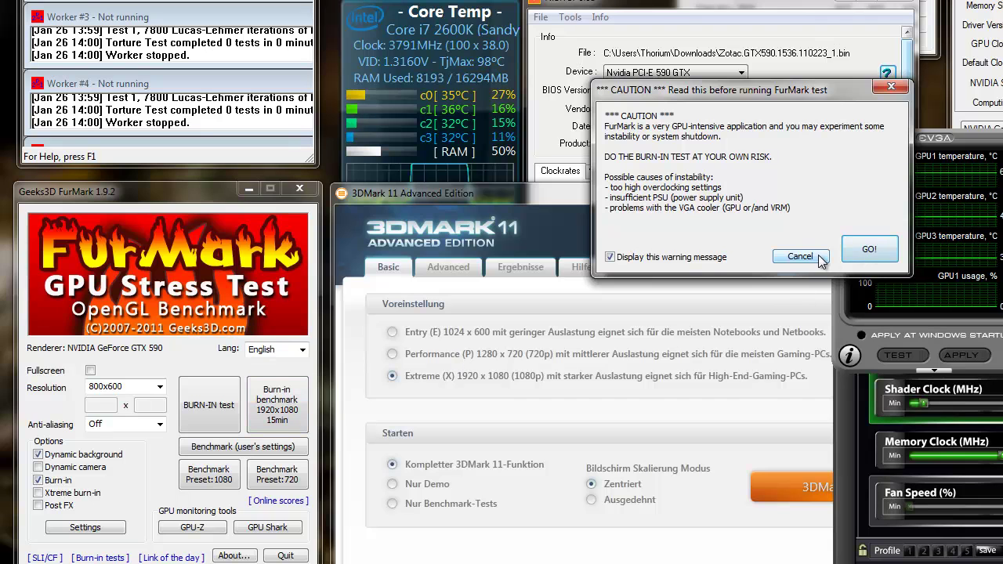
left_click(859, 252)
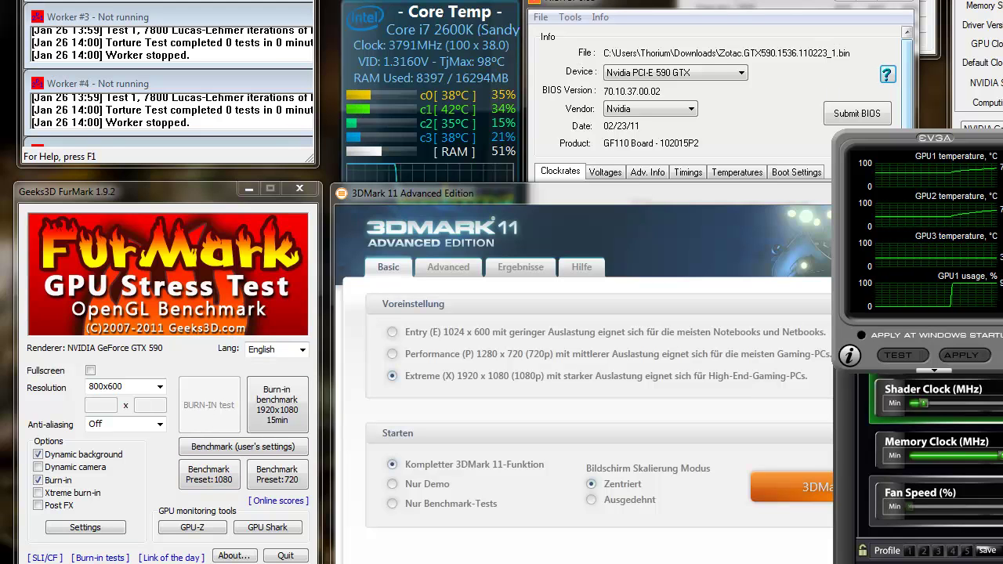
left_click(210, 474)
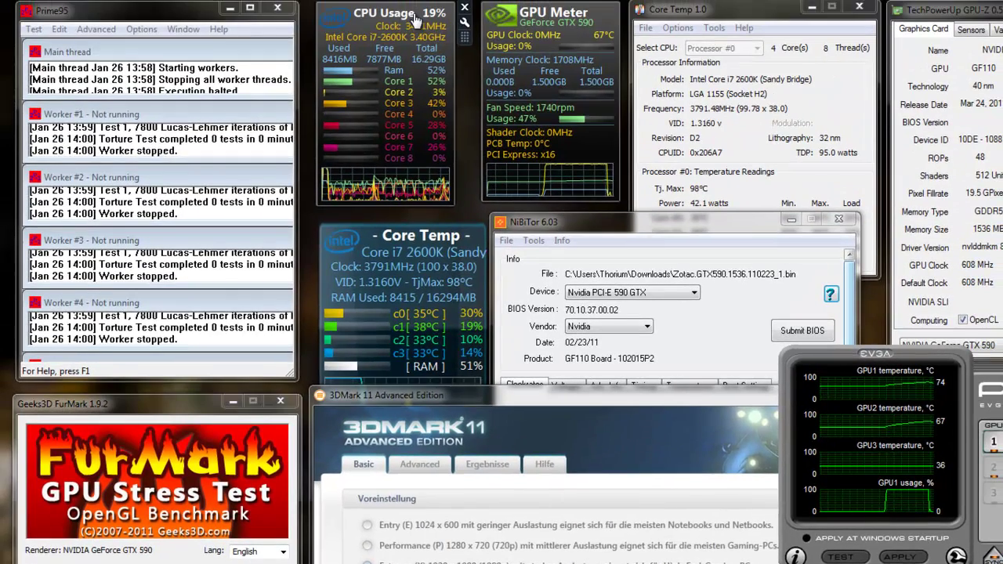
Review and close the Core Temp gadget's options, then raise the Core Temp program window
mouse_move(415, 19)
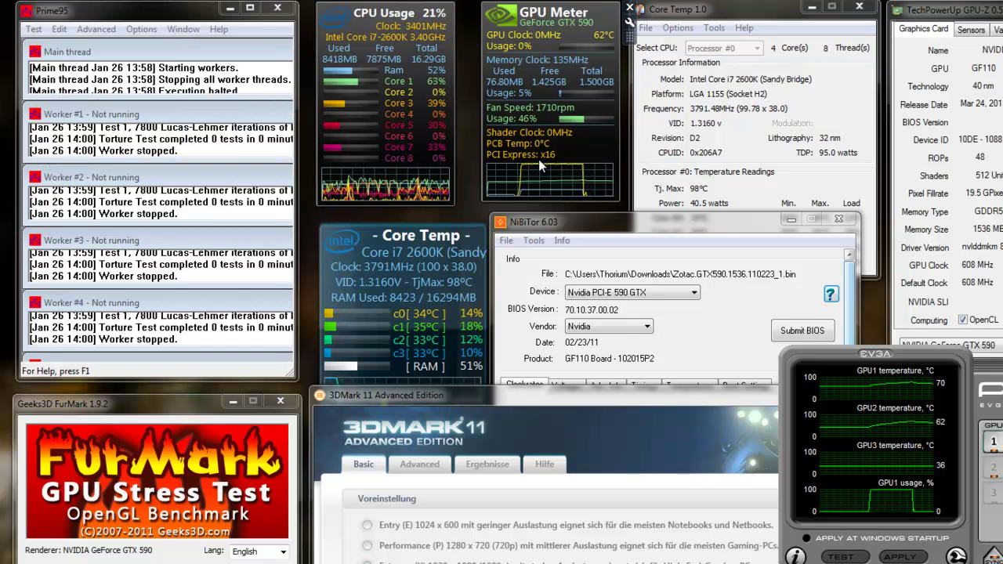
left_click(413, 246)
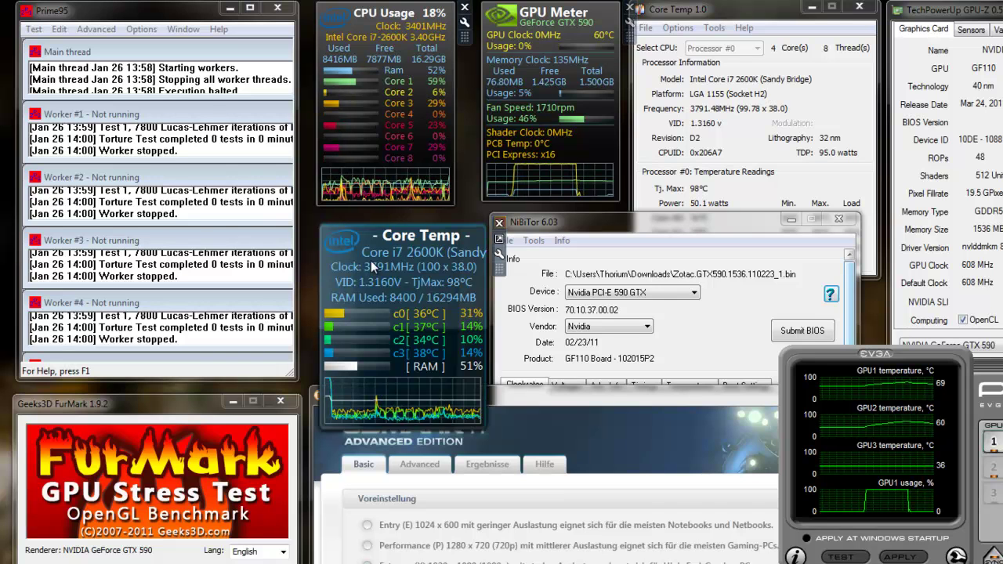
left_click(498, 254)
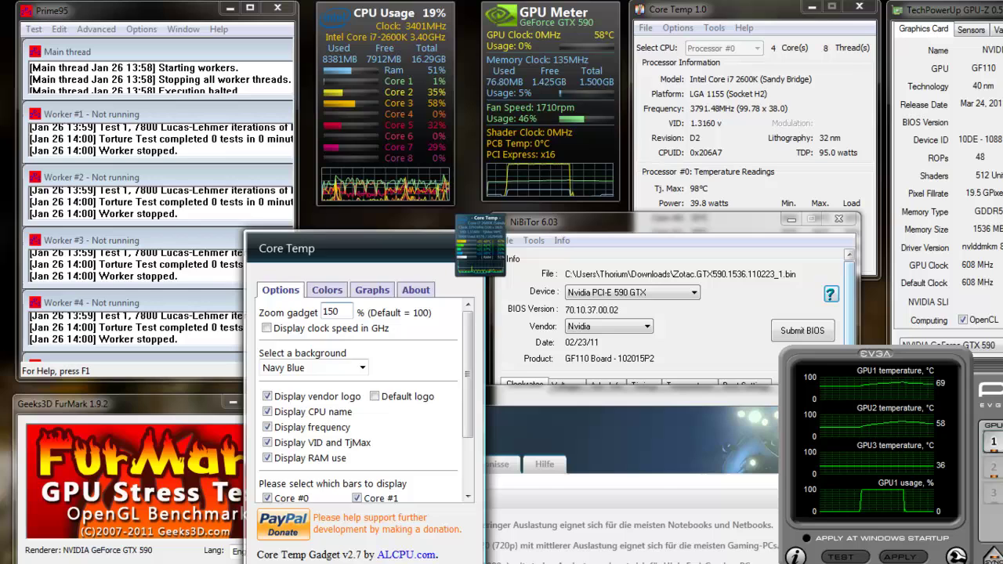
key("Return")
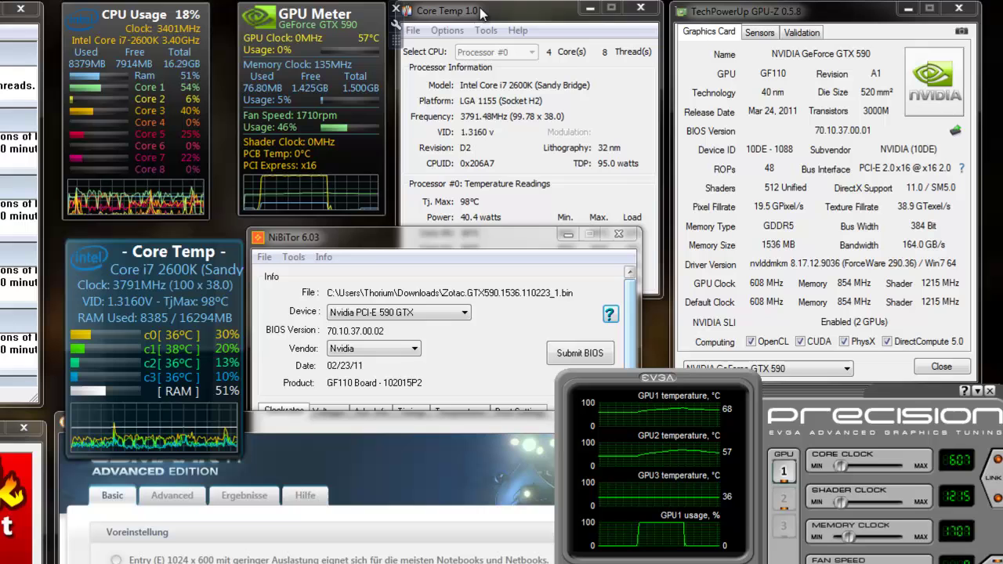
left_click(707, 11)
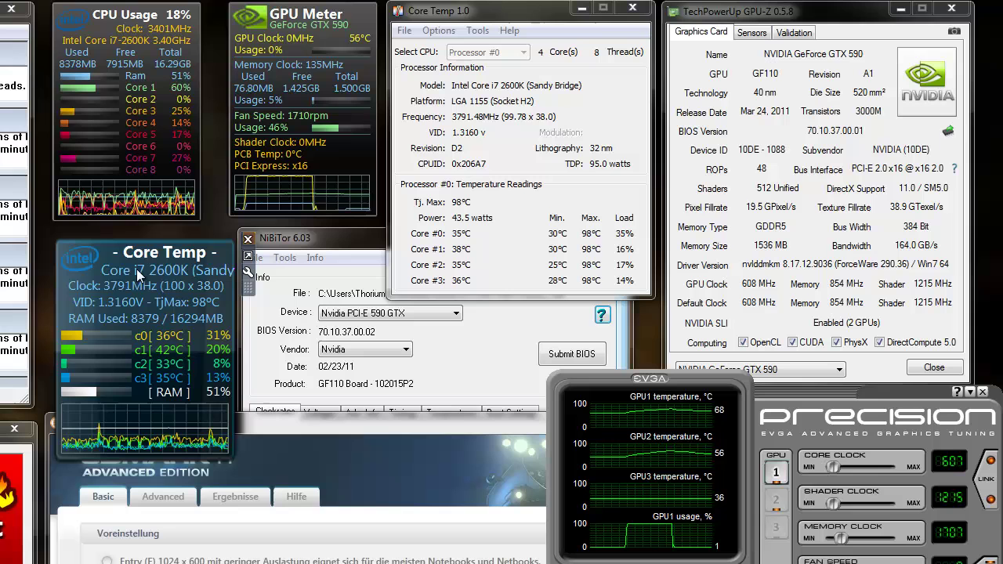
left_click(528, 32)
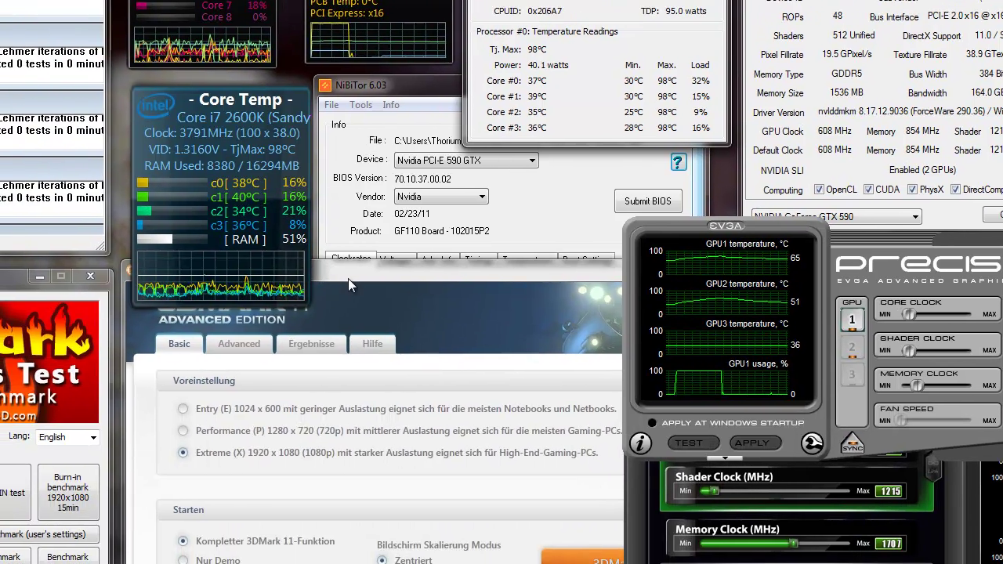
Raise the 3DMark 11 Advanced Edition window, set to the Extreme 1920 x 1080 preset
left_click(347, 279)
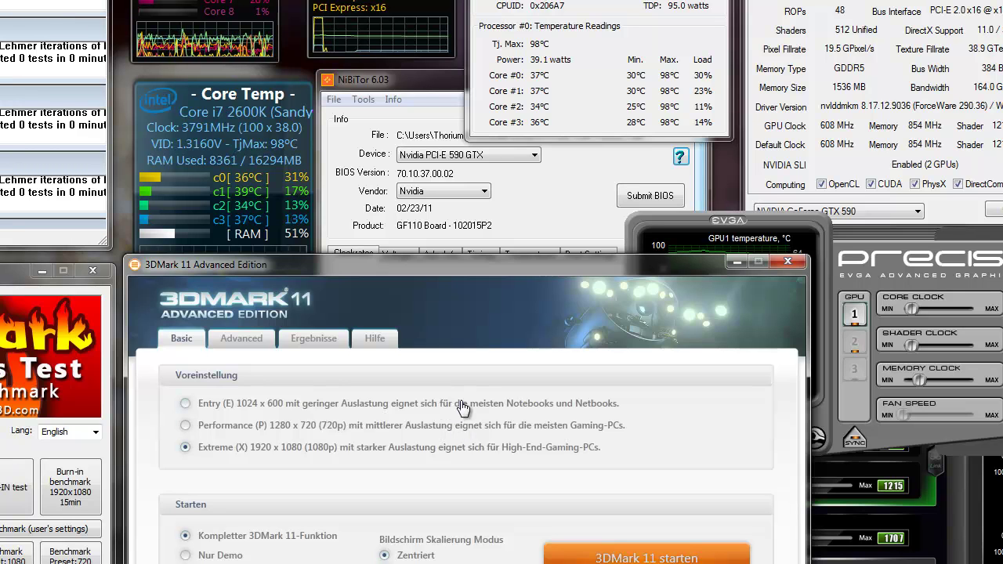
In NiBiTor, browse the BIOS boot/sign-on, temperature/fan and clock rate settings
left_click(400, 81)
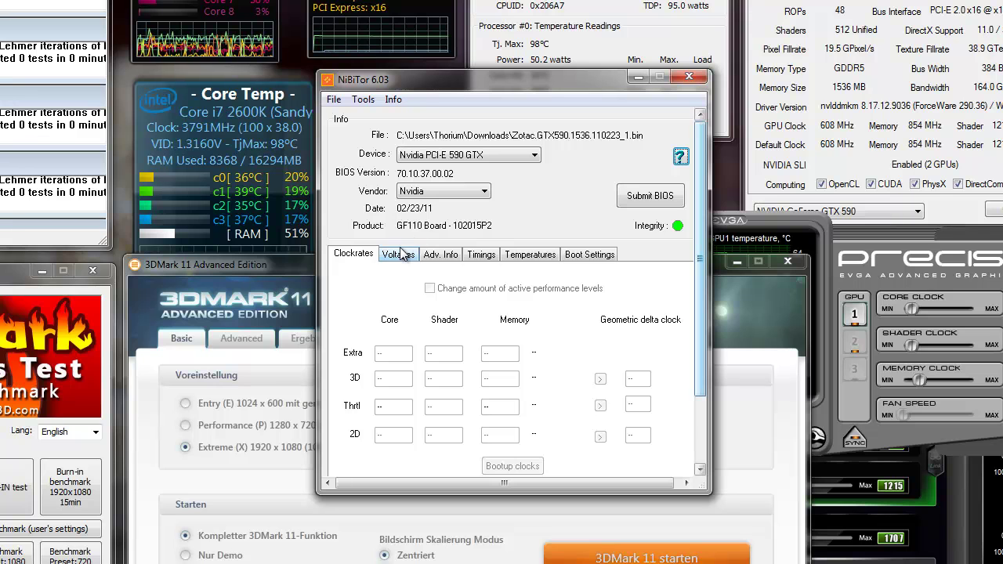
left_click(584, 255)
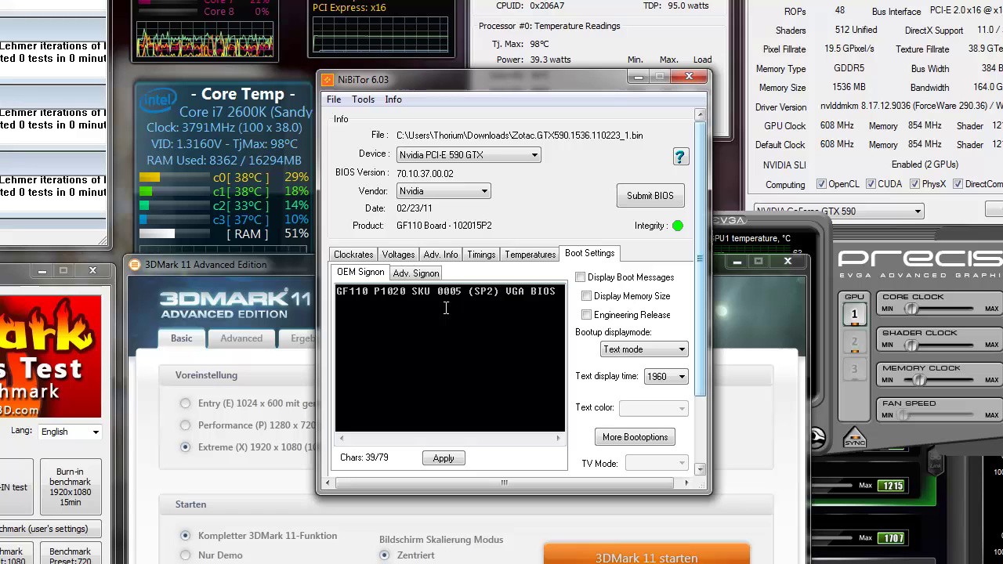
left_click(440, 310)
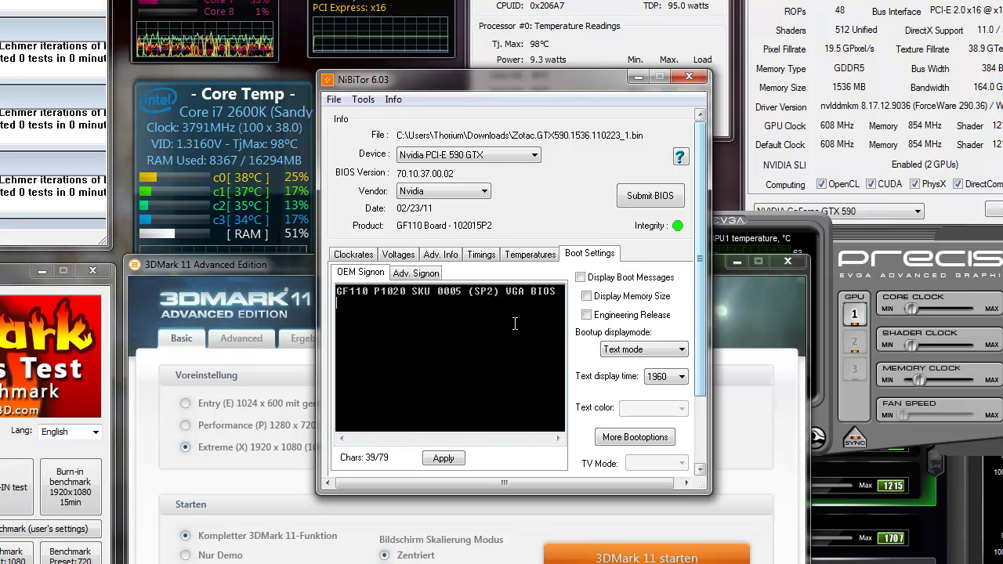
left_click(528, 256)
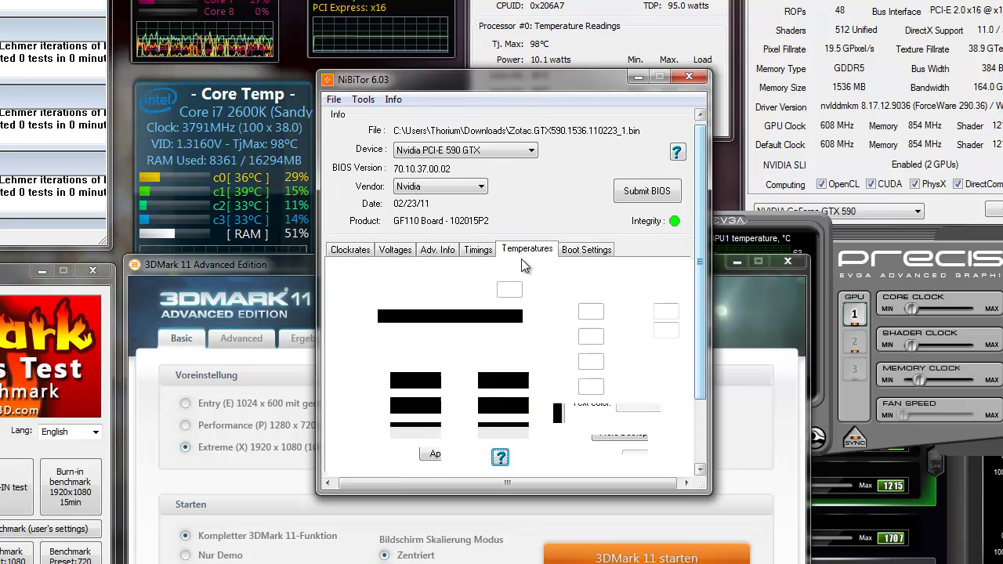
left_click(356, 251)
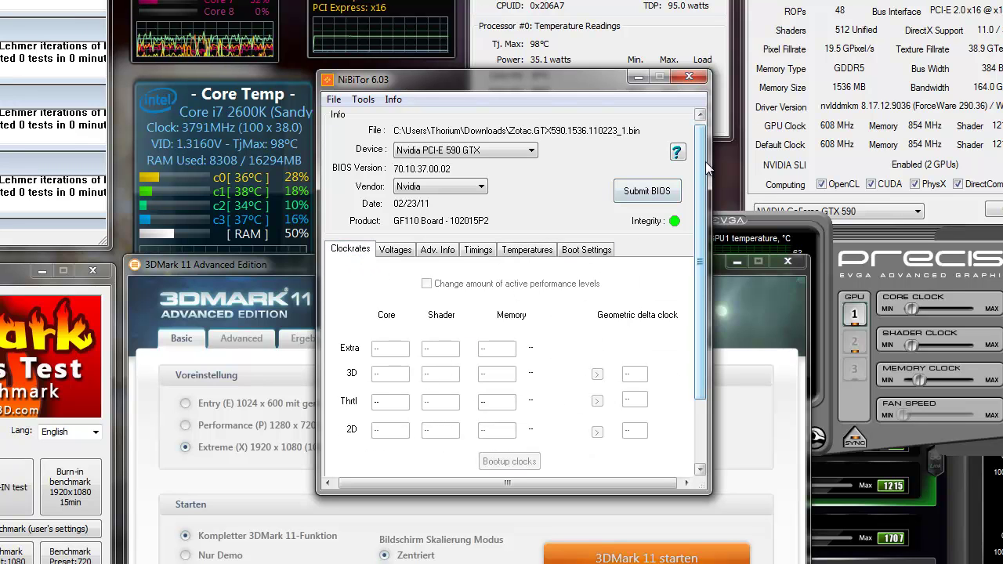
scroll(705, 165, "up", 1)
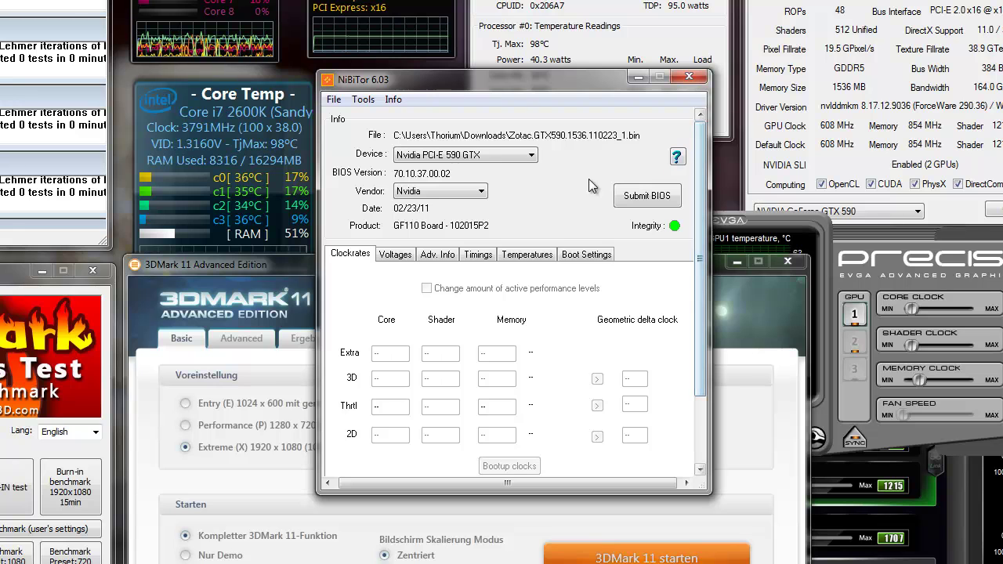
View the BIOS voltages, device IDs and memory timings, then raise Core Temp and GPU-Z
left_click(398, 258)
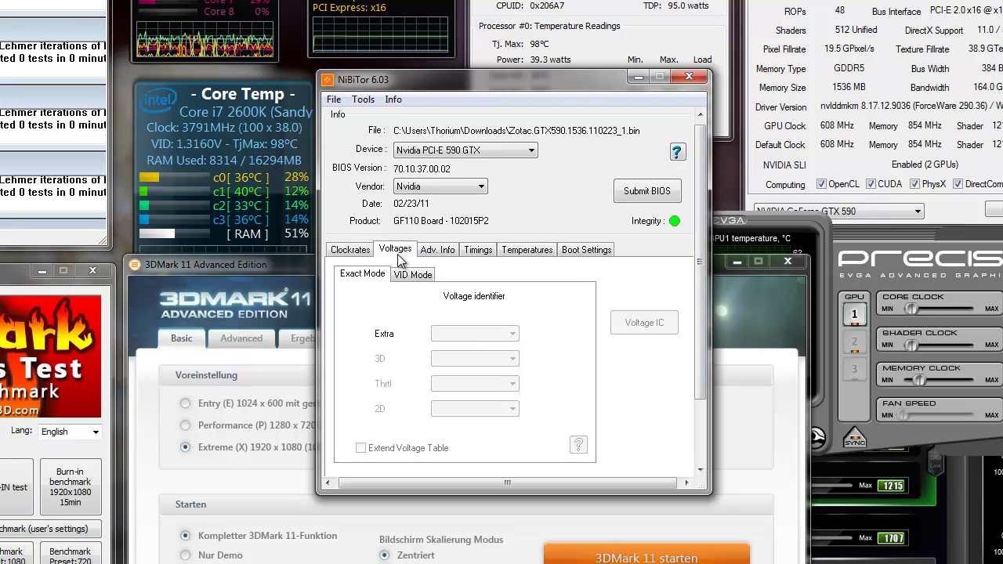
left_click(439, 250)
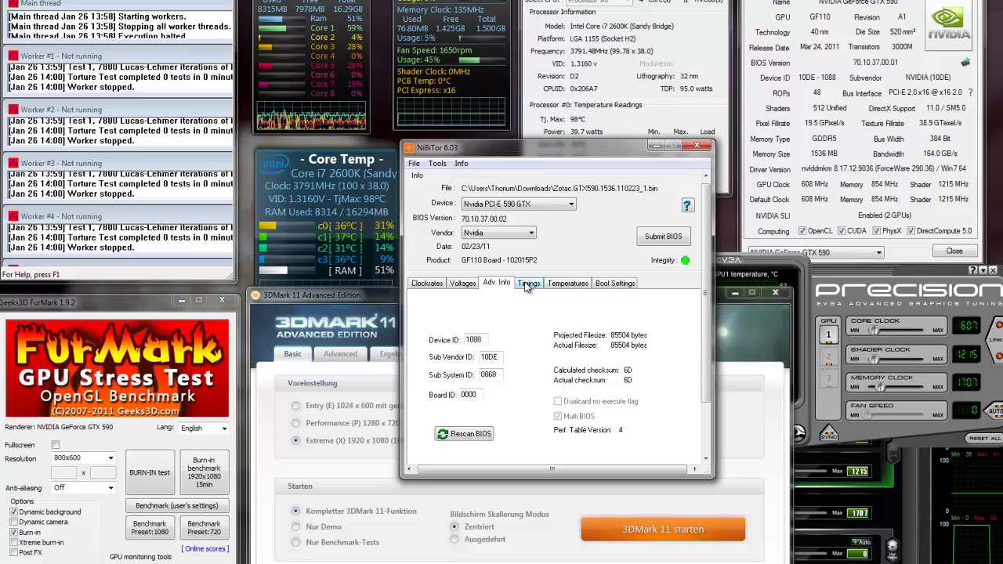
left_click(478, 249)
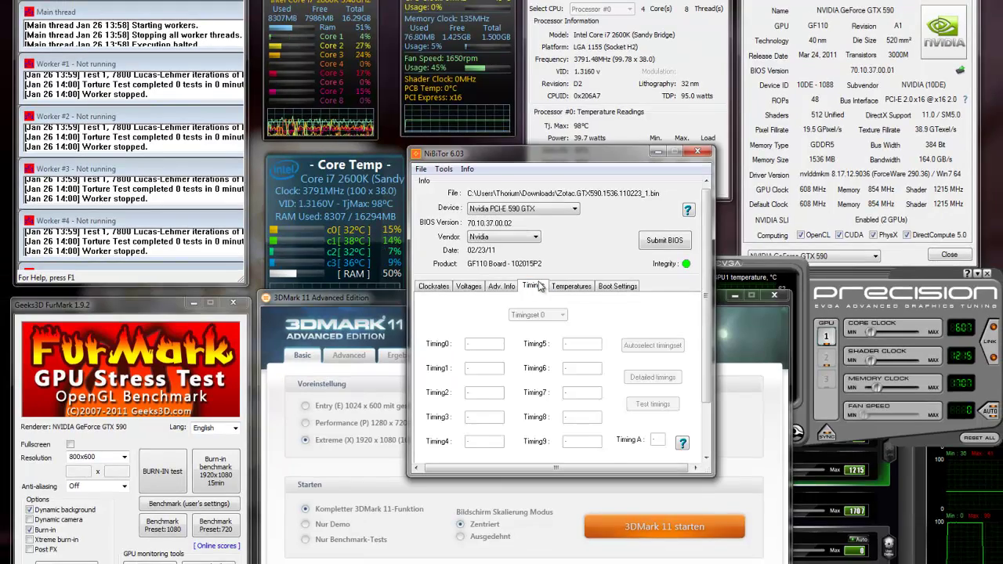
left_click(593, 7)
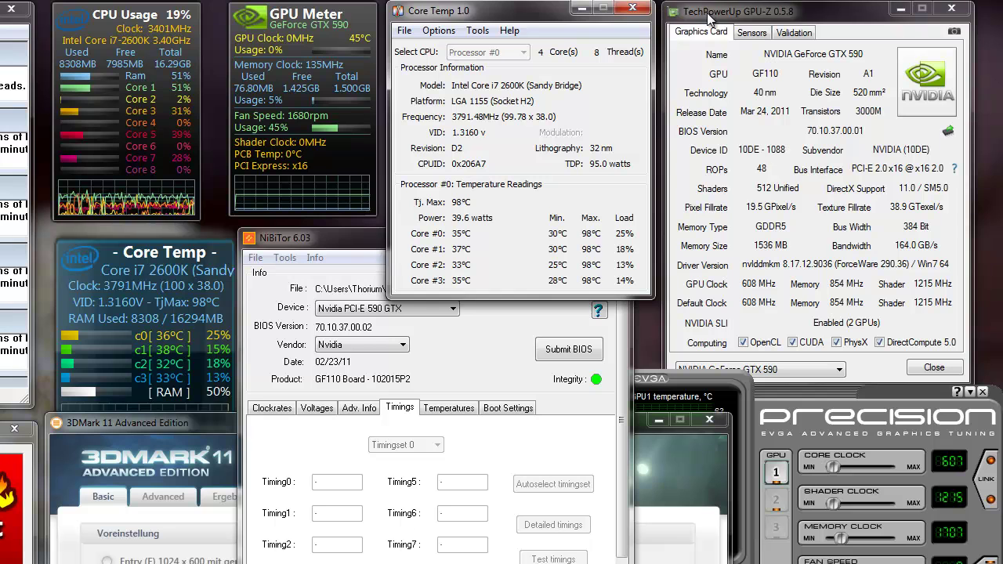
left_click(709, 16)
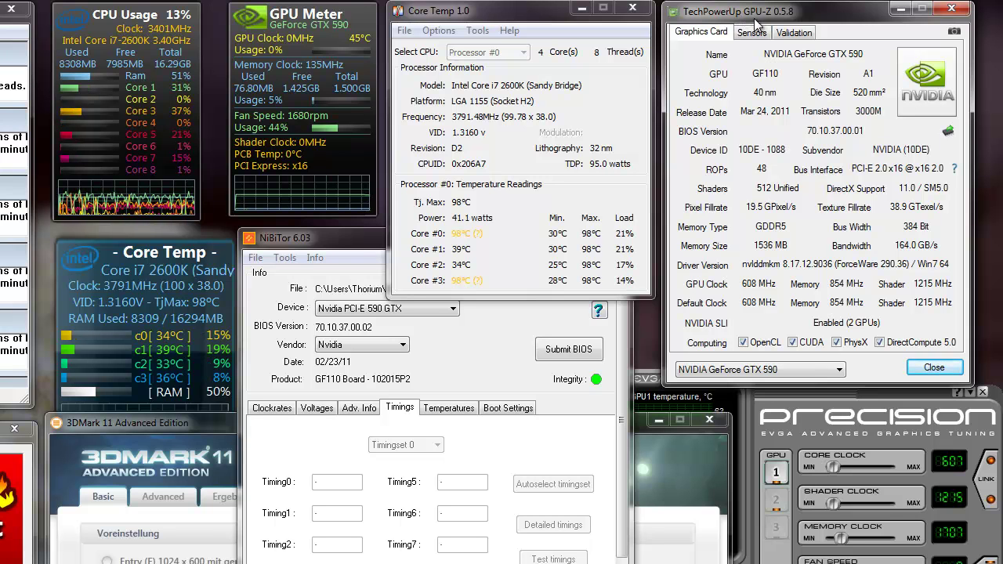
mouse_move(749, 89)
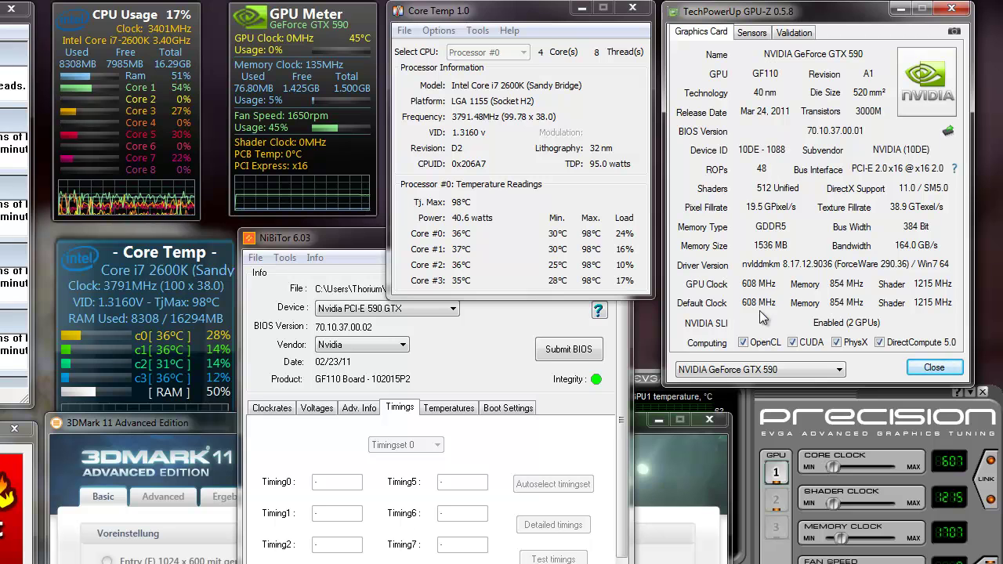
left_click(736, 374)
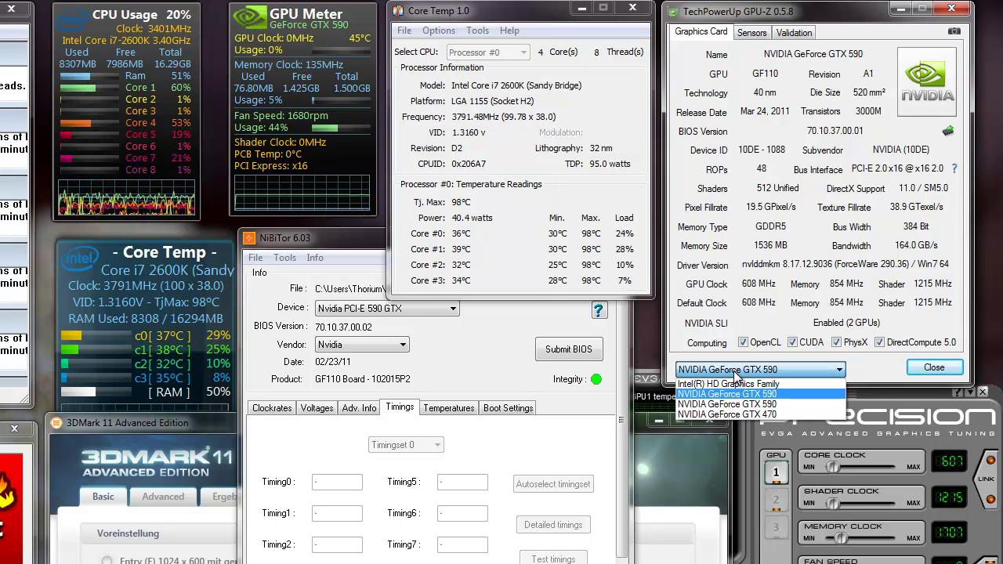
left_click(755, 294)
mouse_move(756, 291)
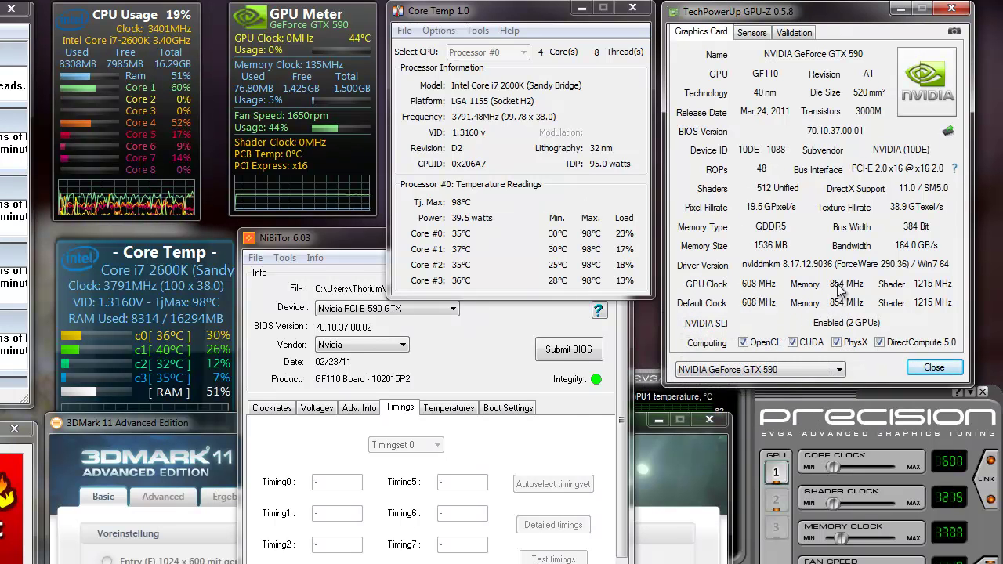
mouse_move(840, 290)
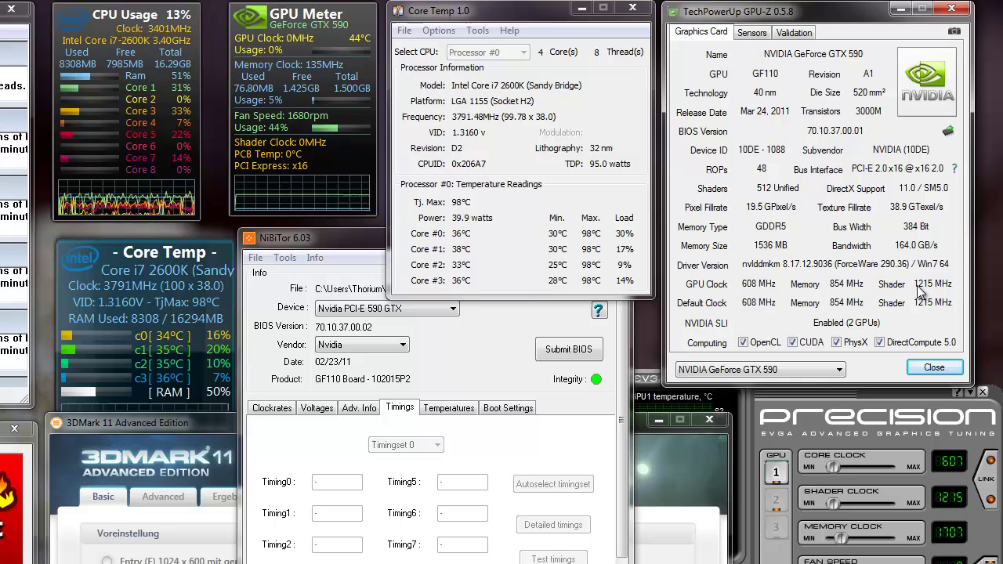
mouse_move(920, 287)
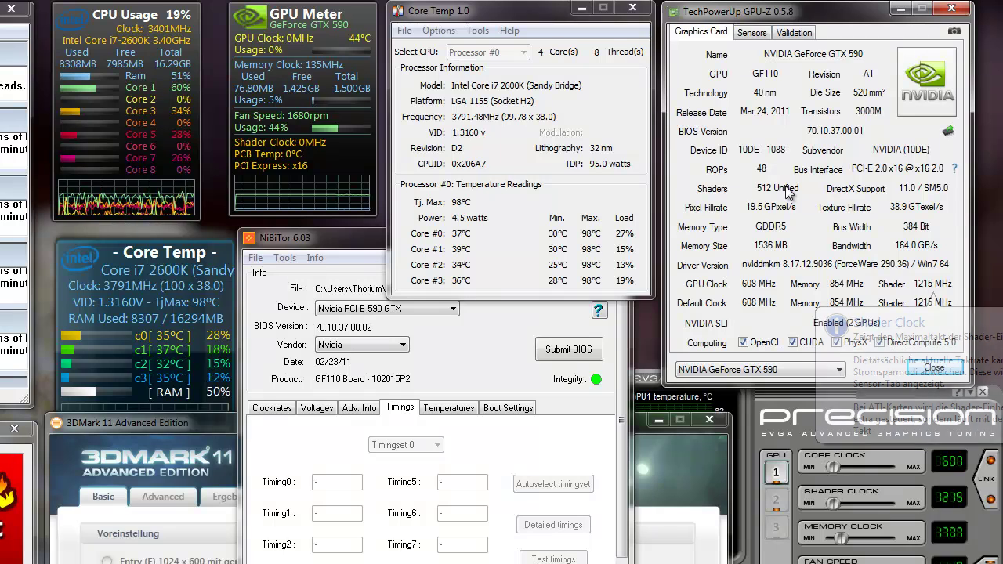
mouse_move(763, 174)
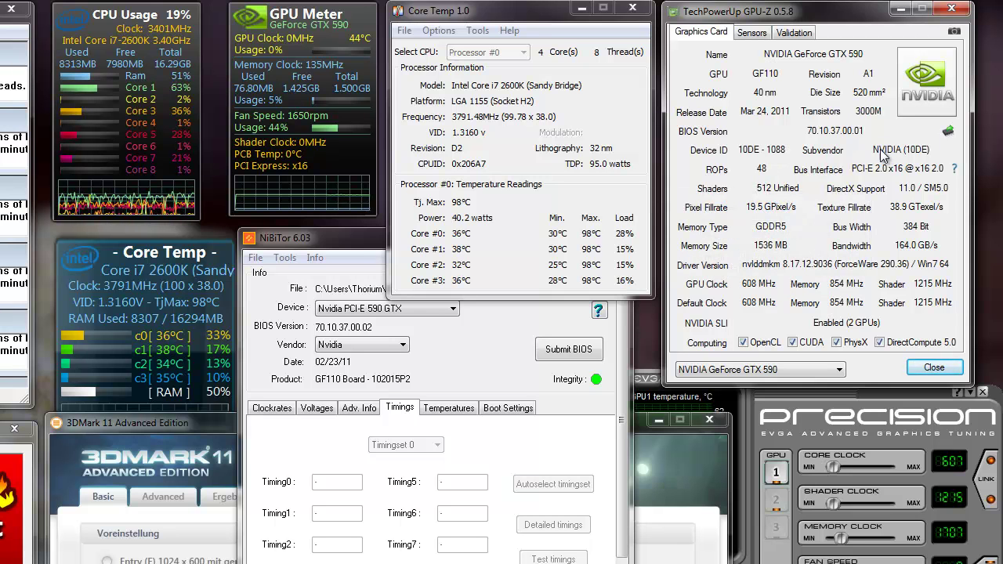
mouse_move(884, 148)
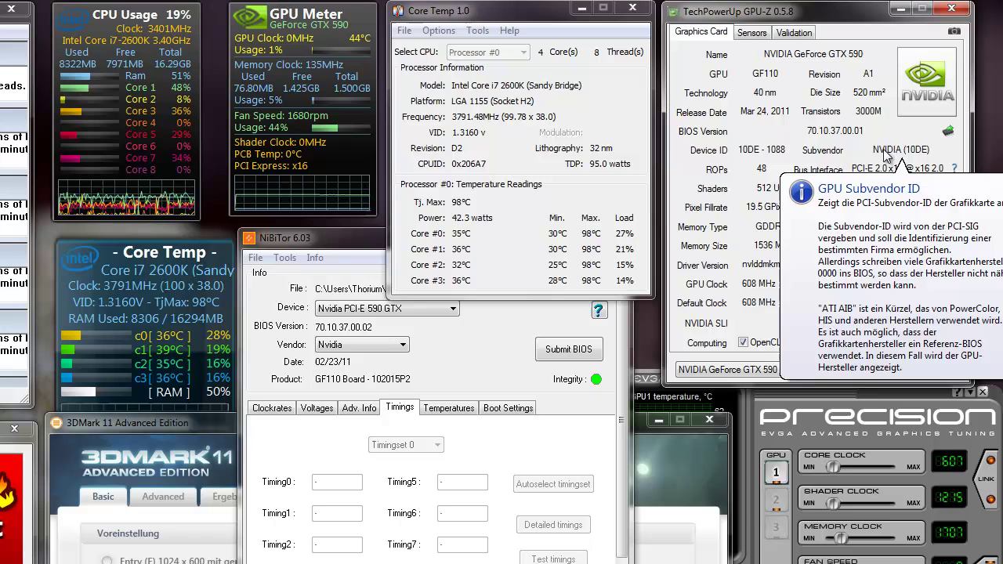
mouse_move(862, 76)
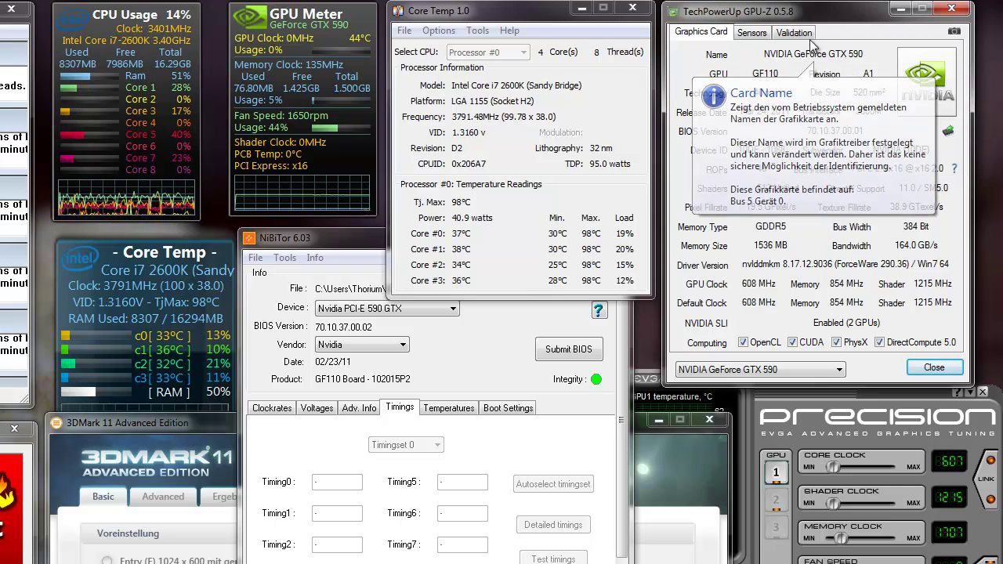
left_click(747, 32)
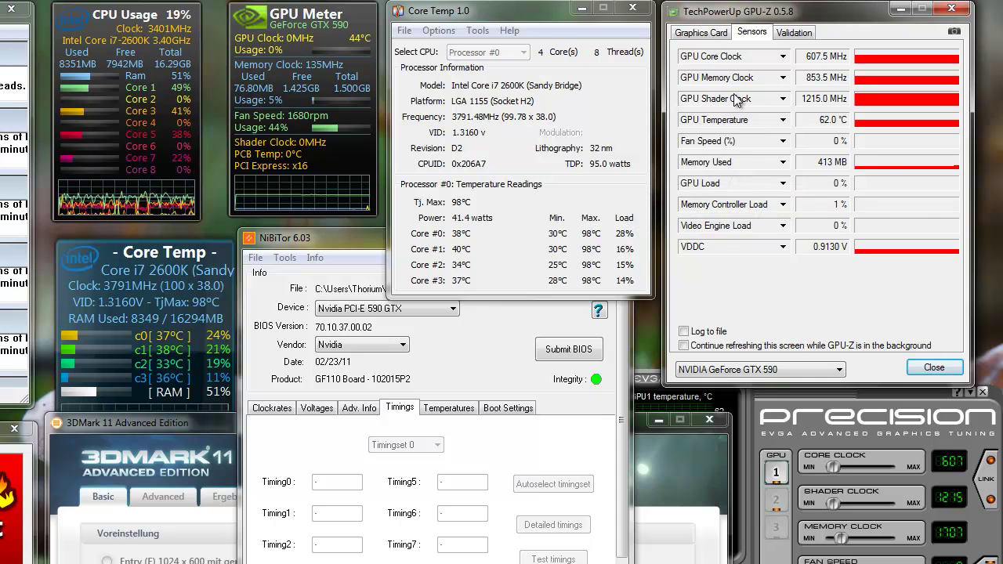
left_click(701, 34)
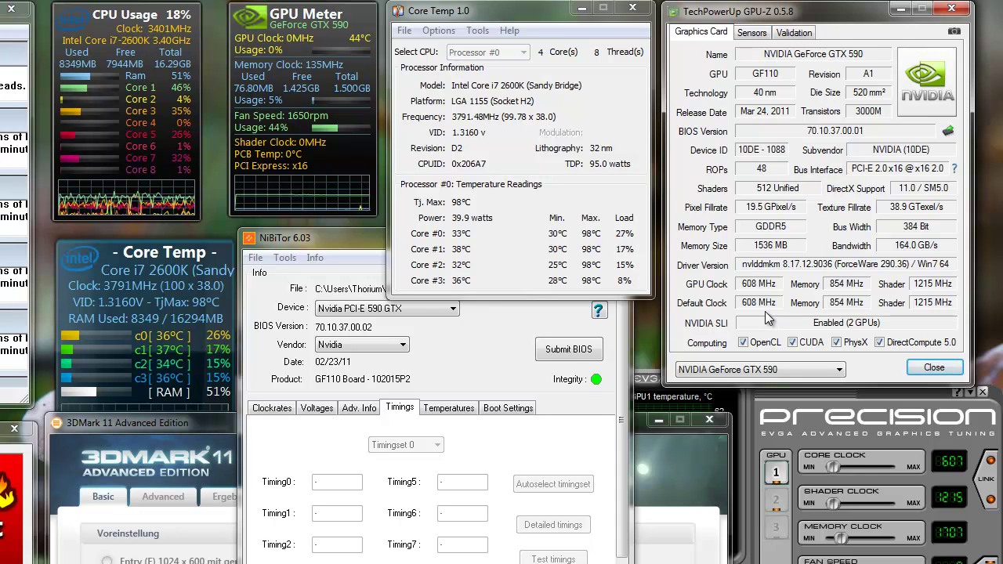
View GPU-Z details for the GTX 470, Intel HD Graphics, then GTX 590; raise EVGA's temperature monitor
left_click(710, 369)
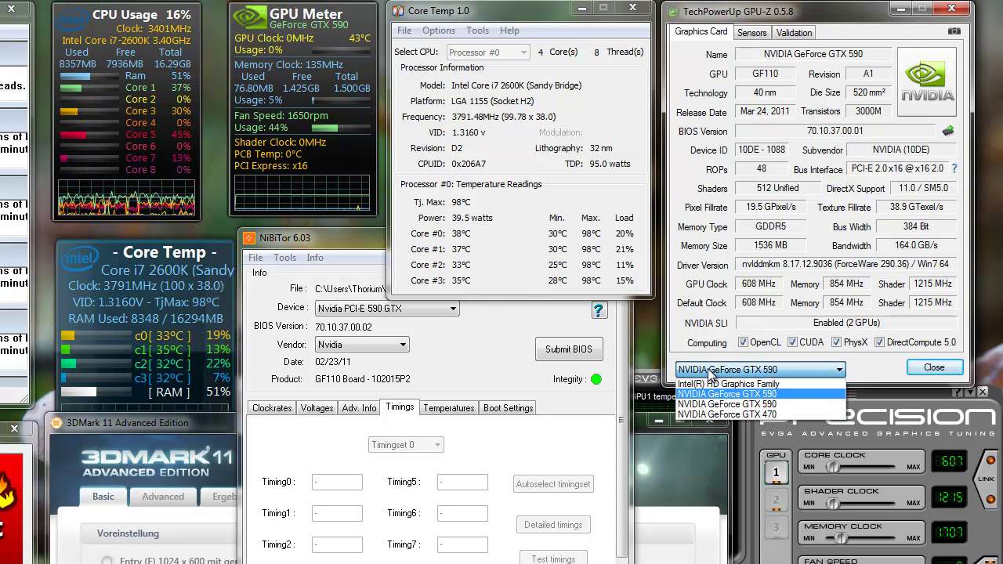
left_click(697, 414)
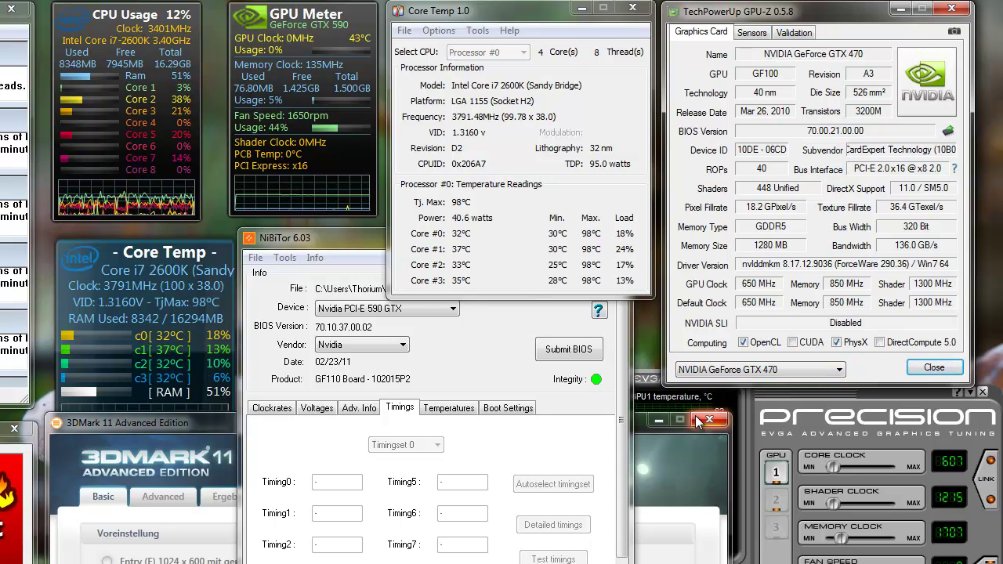
left_click(766, 372)
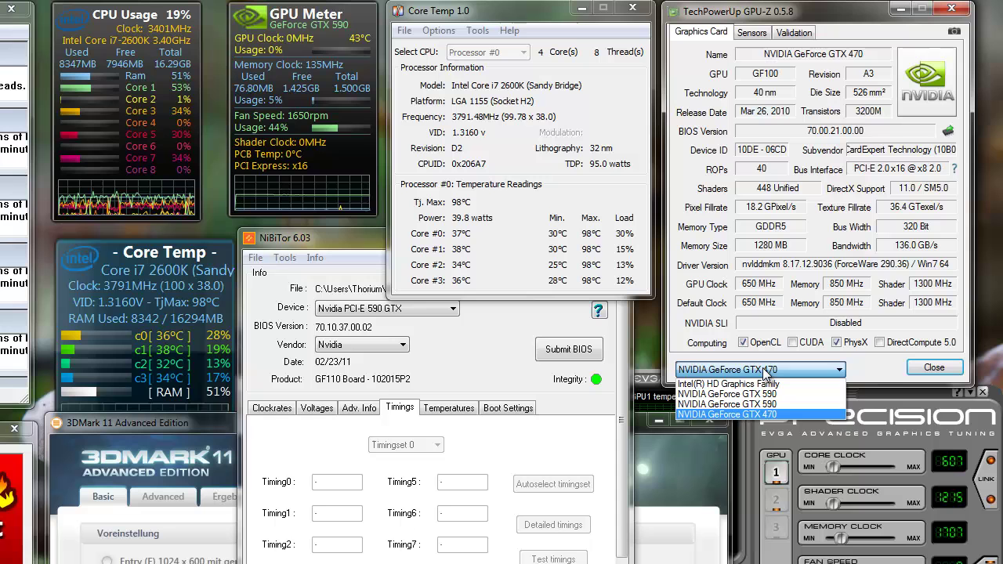
left_click(740, 385)
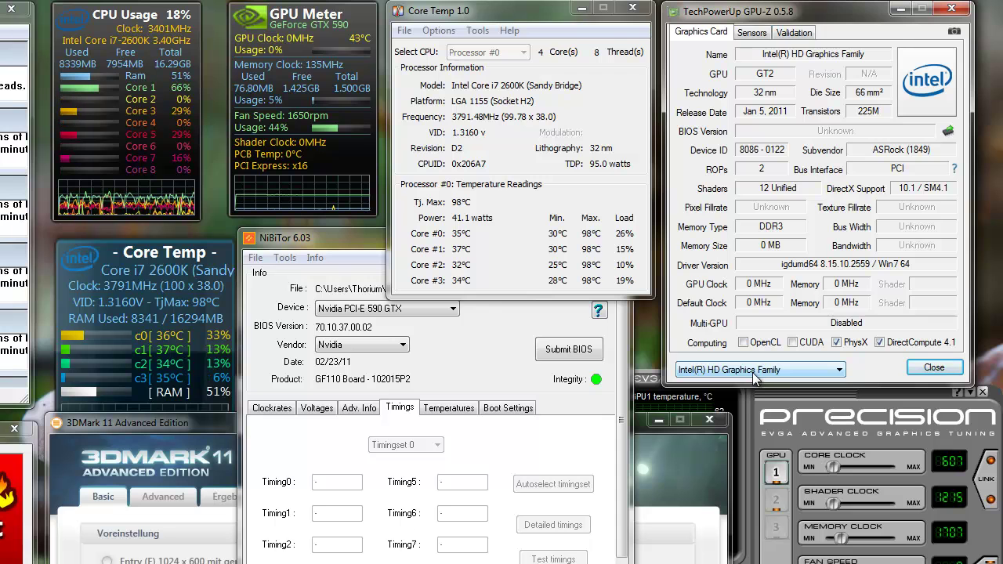
left_click(755, 377)
left_click(732, 392)
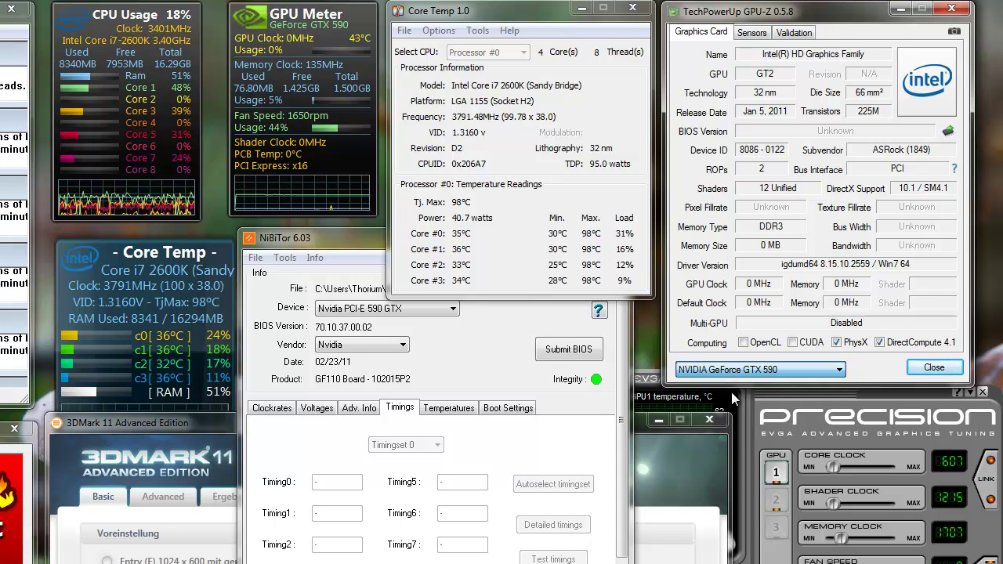
left_click(790, 424)
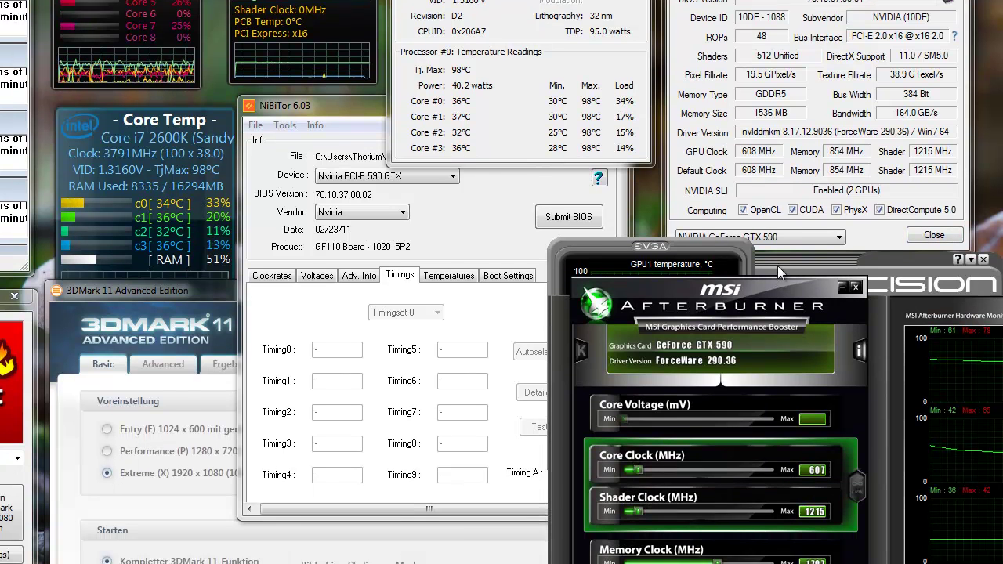
Raise EVGA Precision, then put MSI Afterburner in front showing 607/1215/1707 MHz
left_click(784, 384)
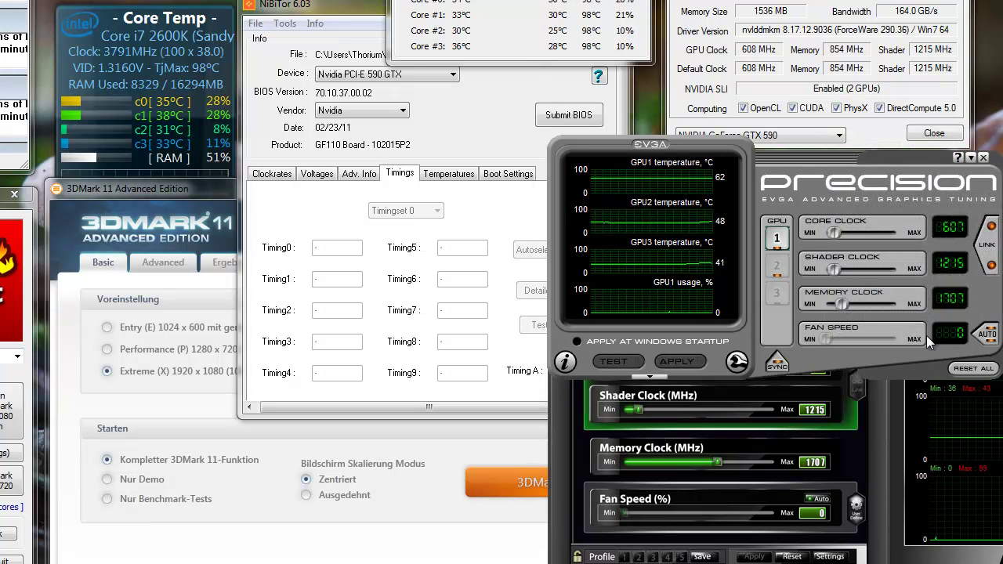
left_click(581, 430)
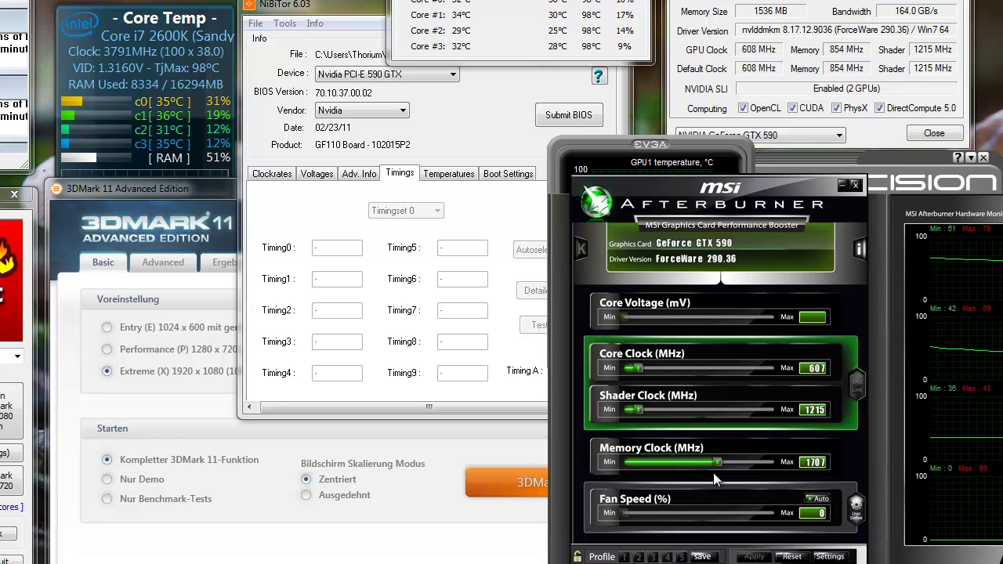
Bring Precision back in front and step through GPU 3, GPU 2, then GPU 1 clocks (607/1215/1707)
left_click(699, 138)
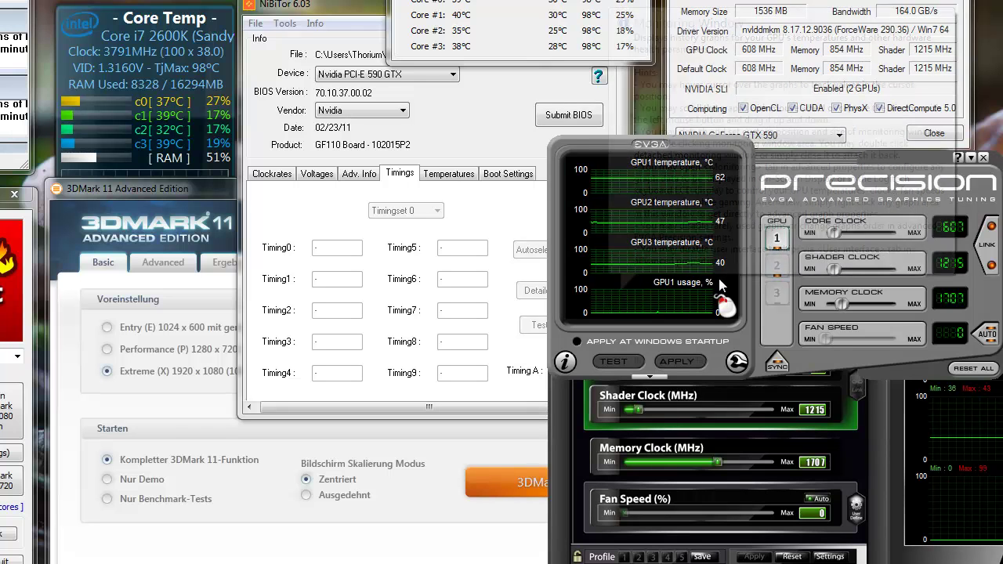
left_click(731, 272)
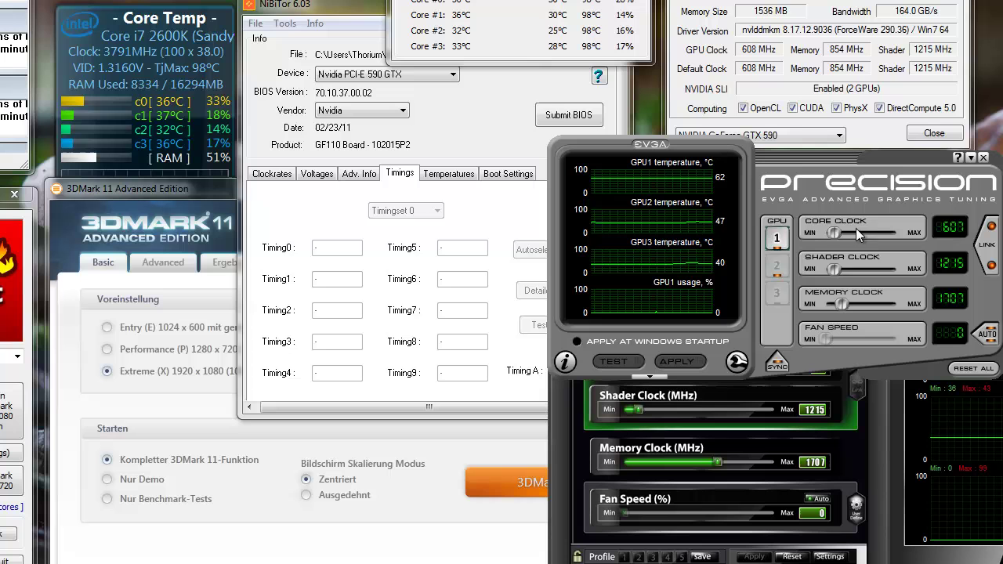
left_click(778, 268)
left_click(769, 298)
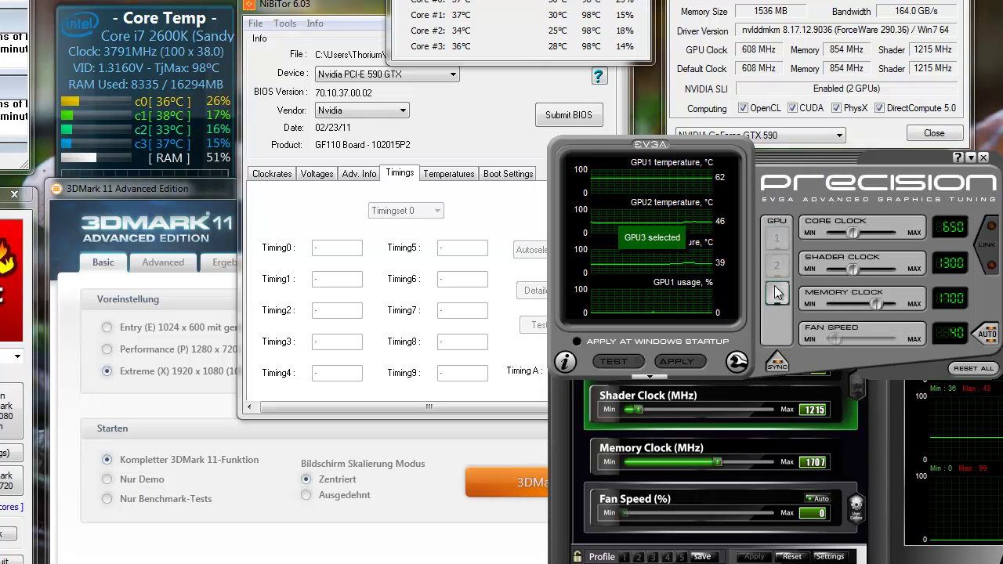
left_click(778, 267)
left_click(779, 233)
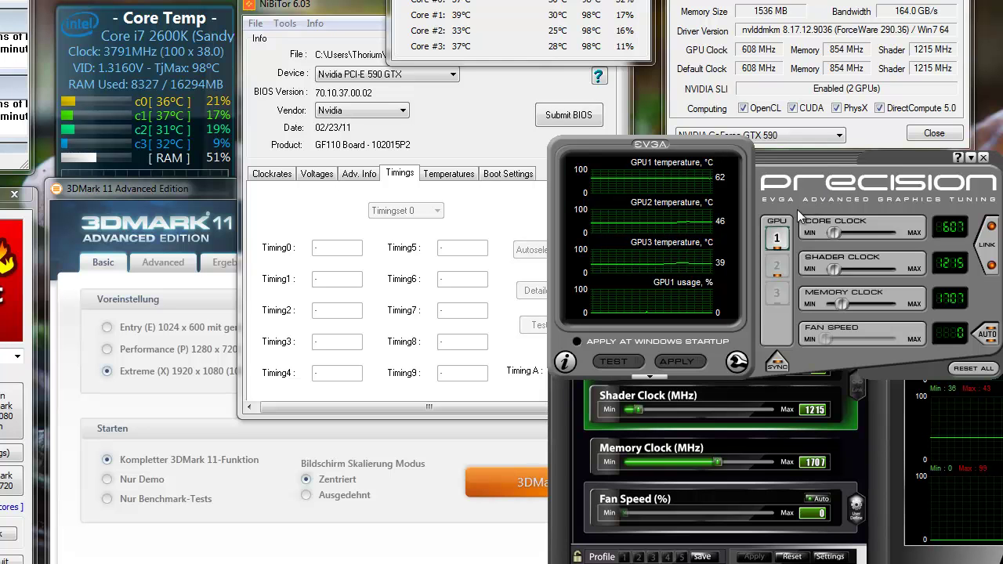
left_click(658, 377)
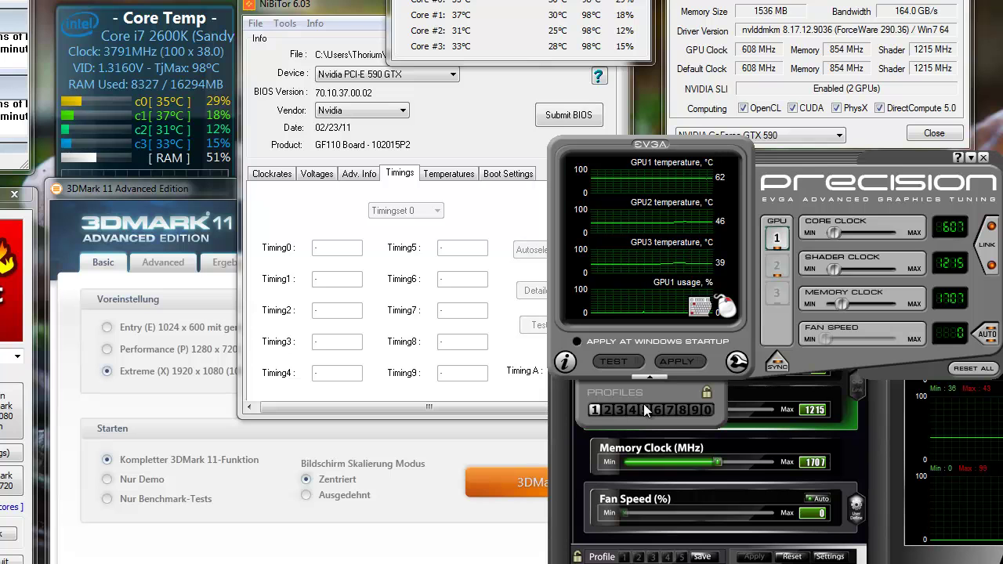
left_click(565, 491)
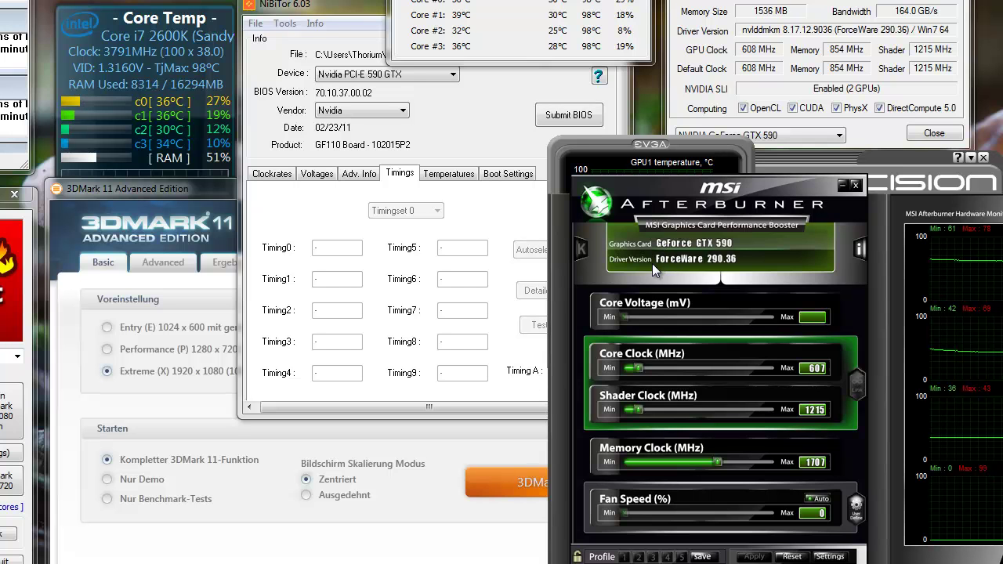
mouse_move(701, 259)
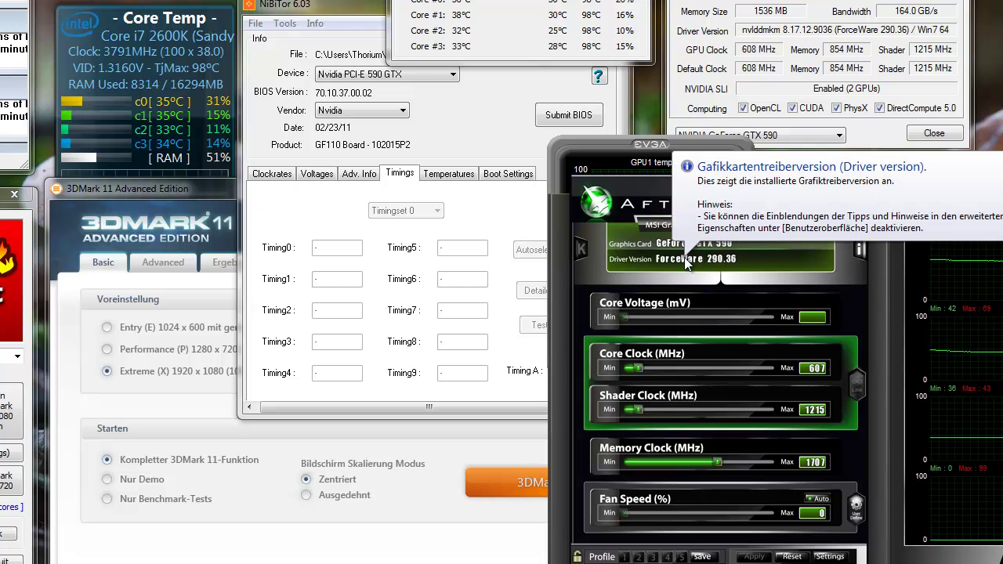
left_click(676, 151)
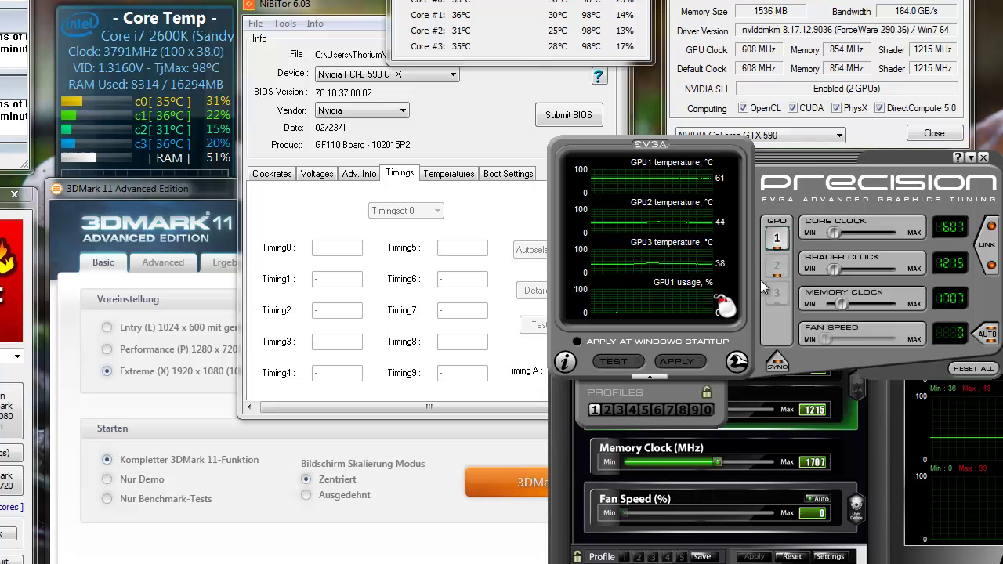
Bring the MSI Afterburner window to the front to begin moving to AXTU
left_click(566, 460)
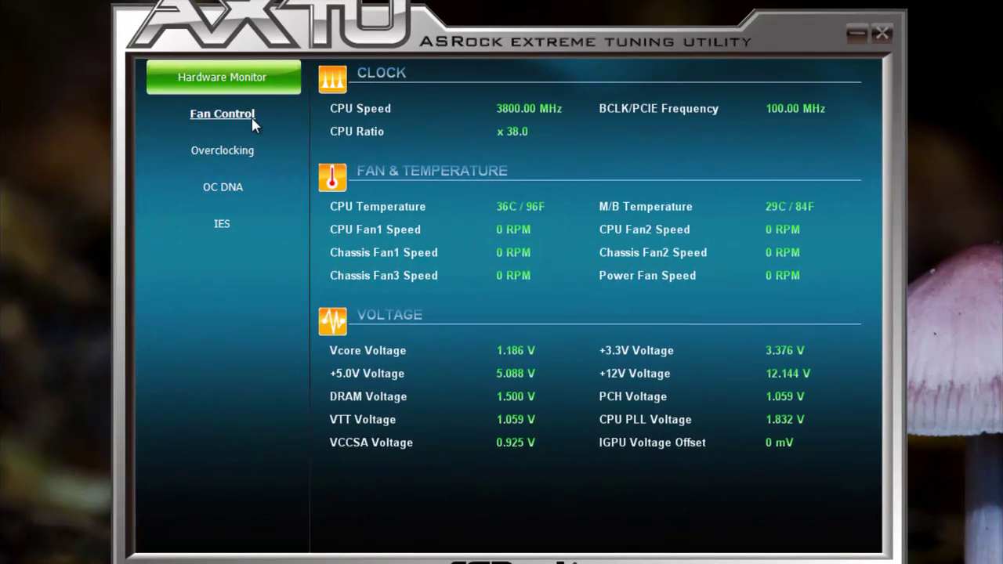
left_click(252, 120)
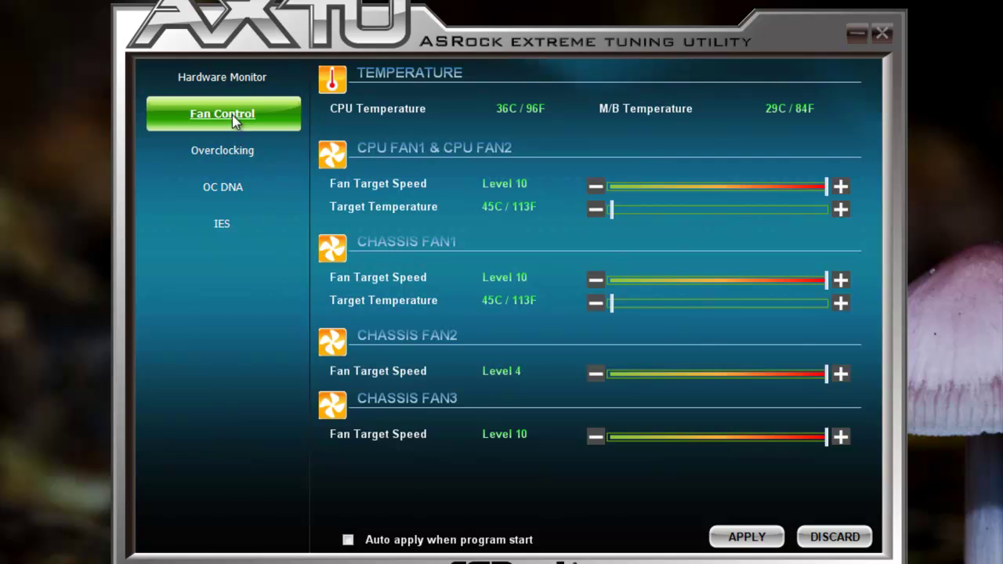
left_click(229, 152)
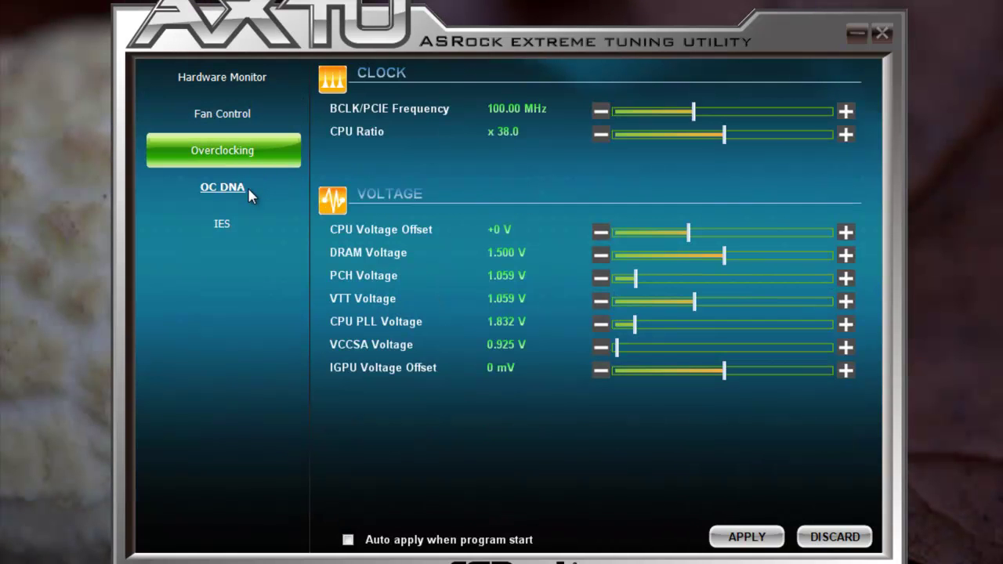
left_click(248, 189)
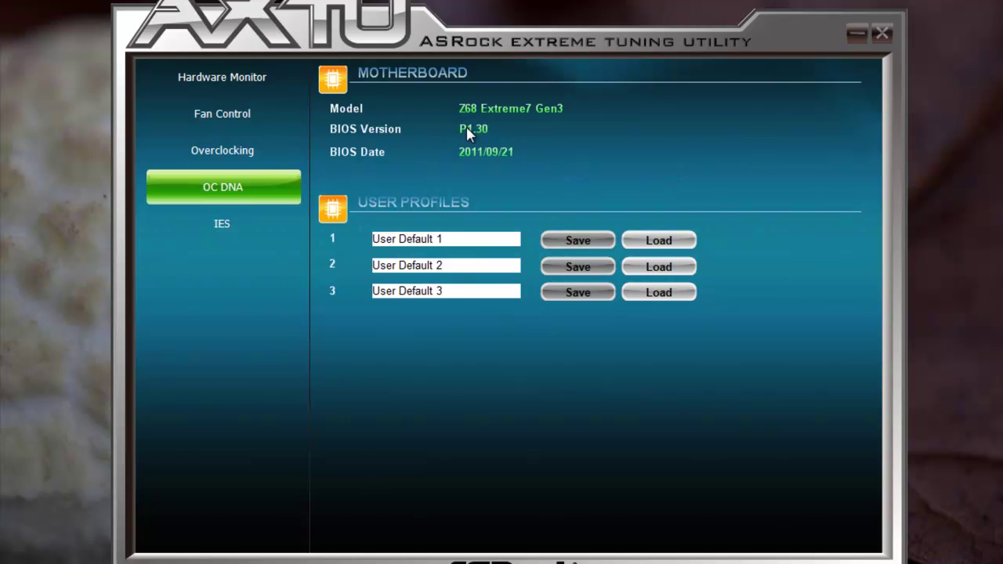
left_click(235, 234)
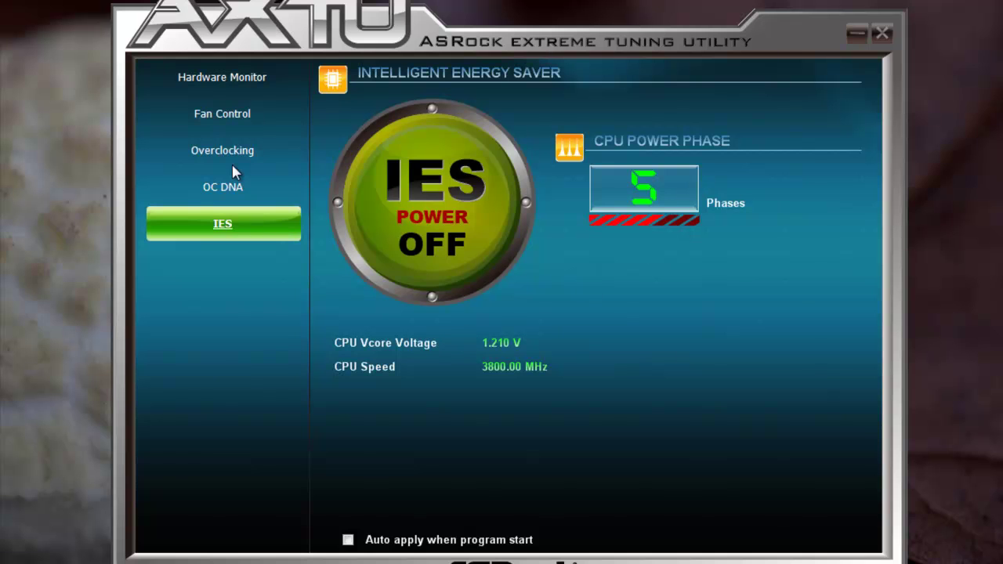
left_click(237, 83)
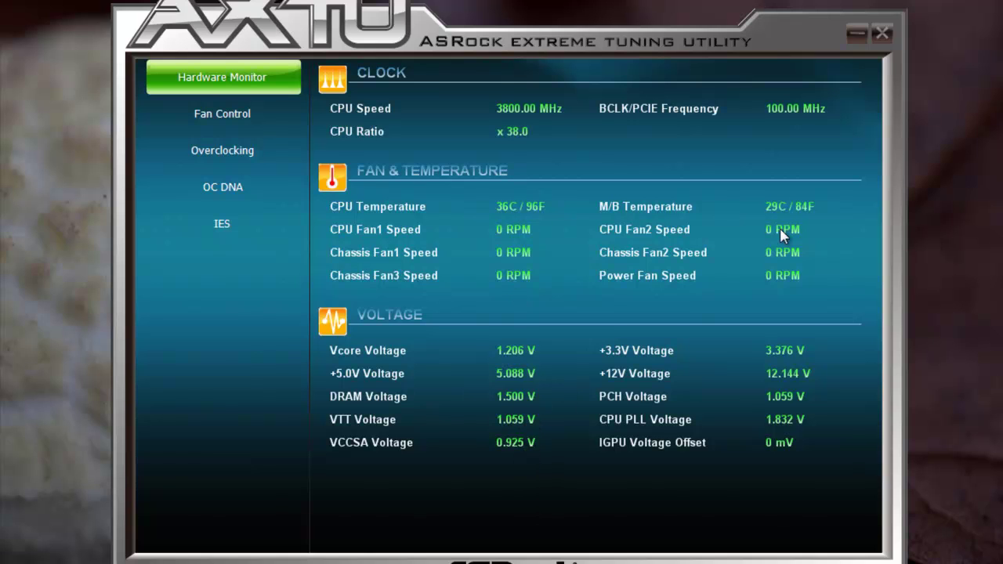
Open Fan Control and nudge the CPU FAN1/FAN2 target speed to Level 9, then back to 10
left_click(253, 124)
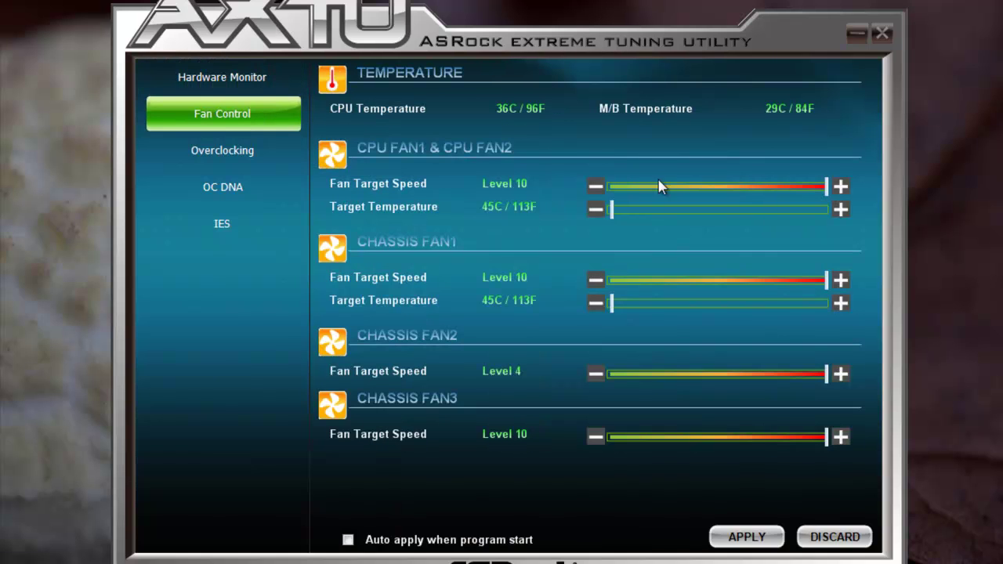
left_click(590, 187)
left_click(840, 186)
Show the Overclocking page with BCLK, CPU ratio x38.0 and voltage settings
left_click(241, 161)
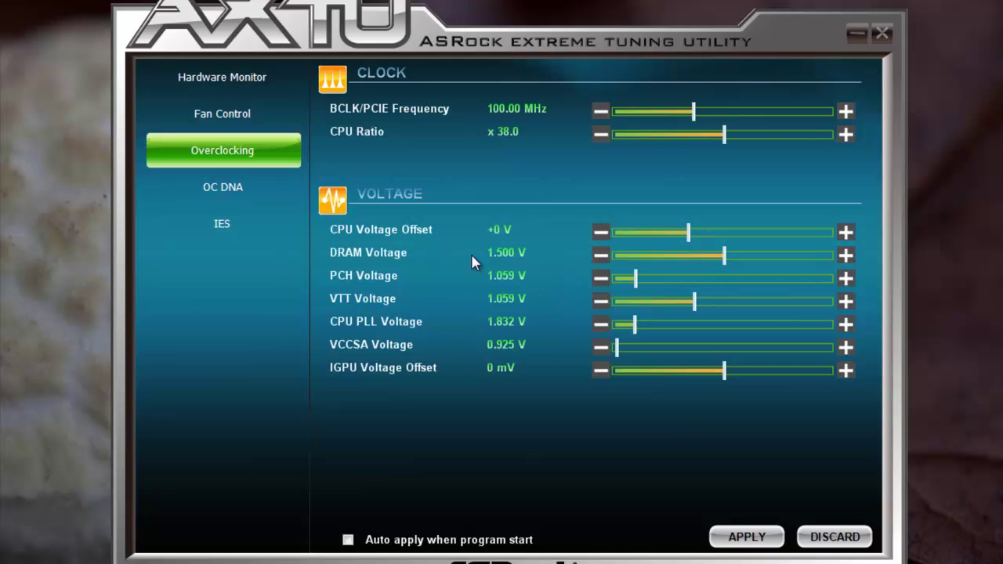
Show the OC DNA page with Z68 Extreme7 Gen3 board, BIOS P1.30 and three profile slots
left_click(248, 199)
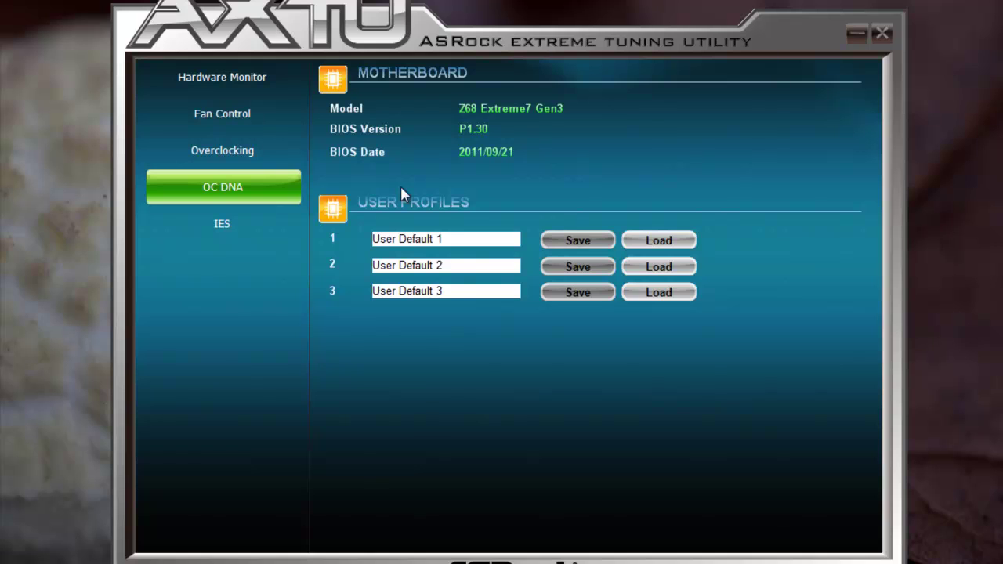
Go back to the Overclocking page showing BCLK 100.00 MHz and CPU ratio x38.0
left_click(242, 160)
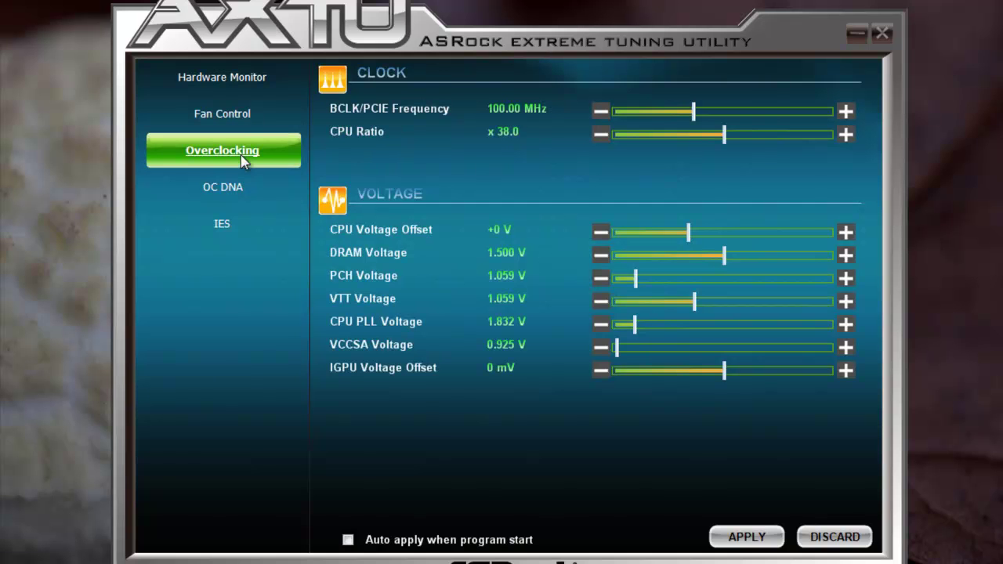